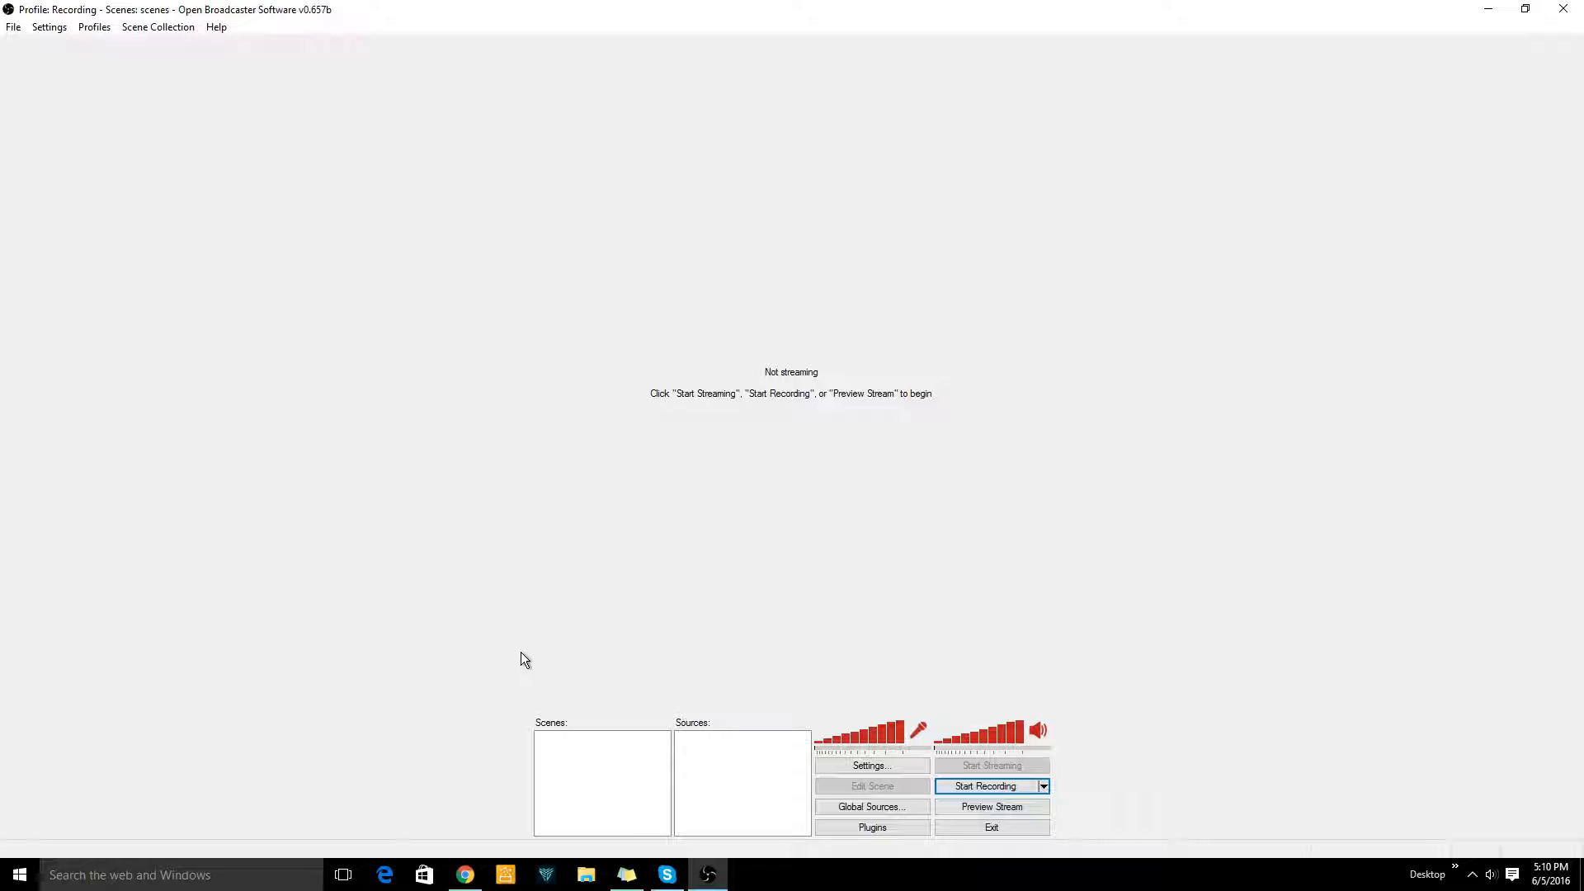
- Add a new scene named "Skpe" to the empty scene list
{"action": "right_click", "coordinate": [571, 736]}
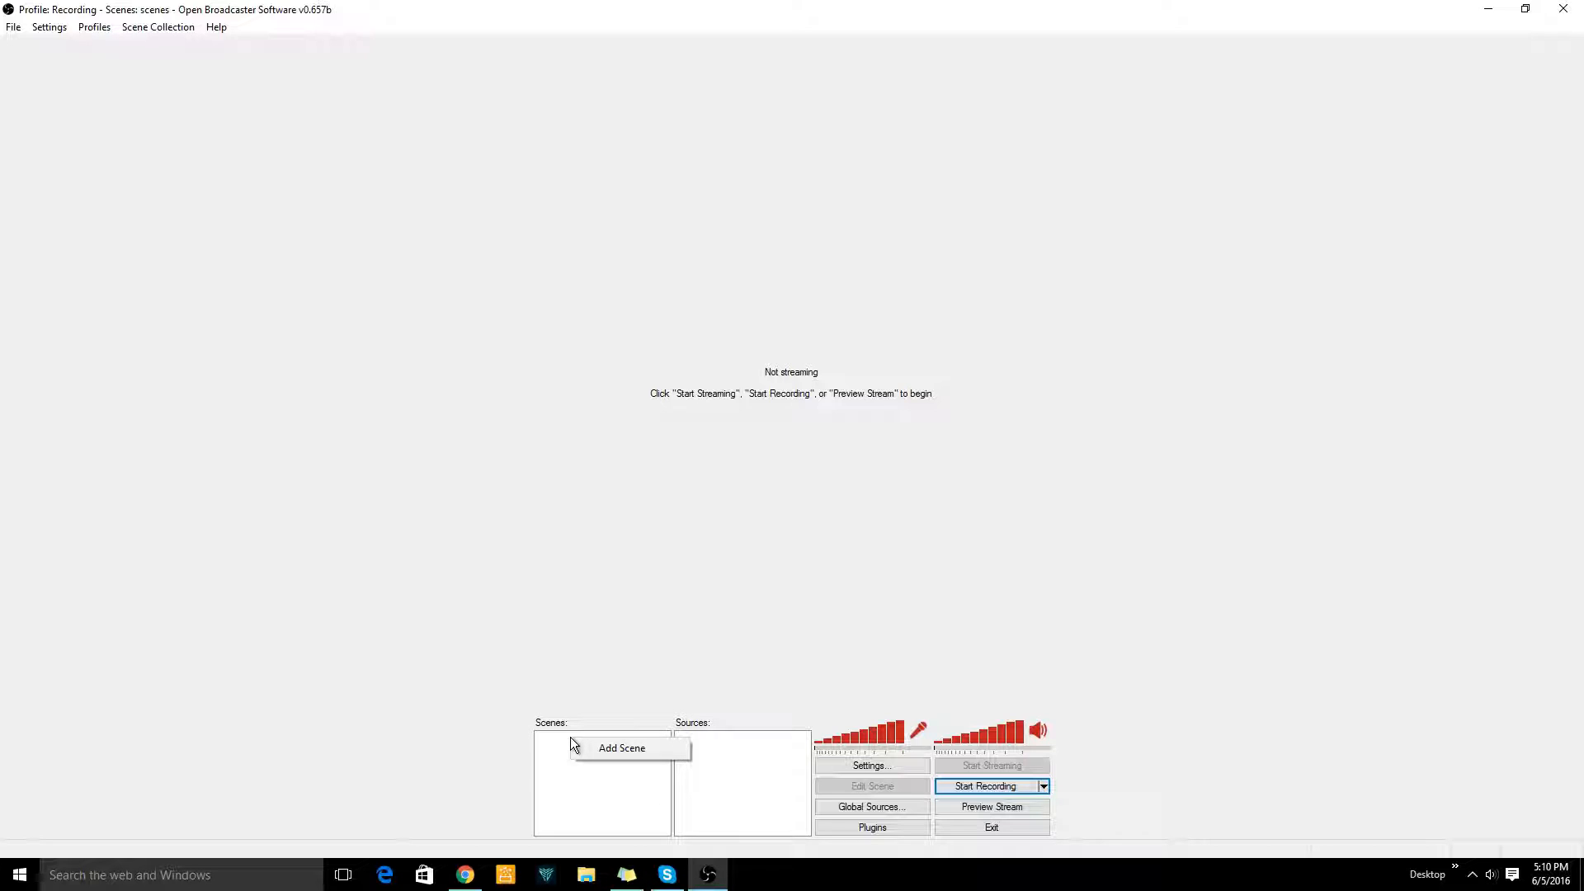
{"action": "left_click", "coordinate": [612, 749]}
{"action": "left_click", "coordinate": [729, 431]}
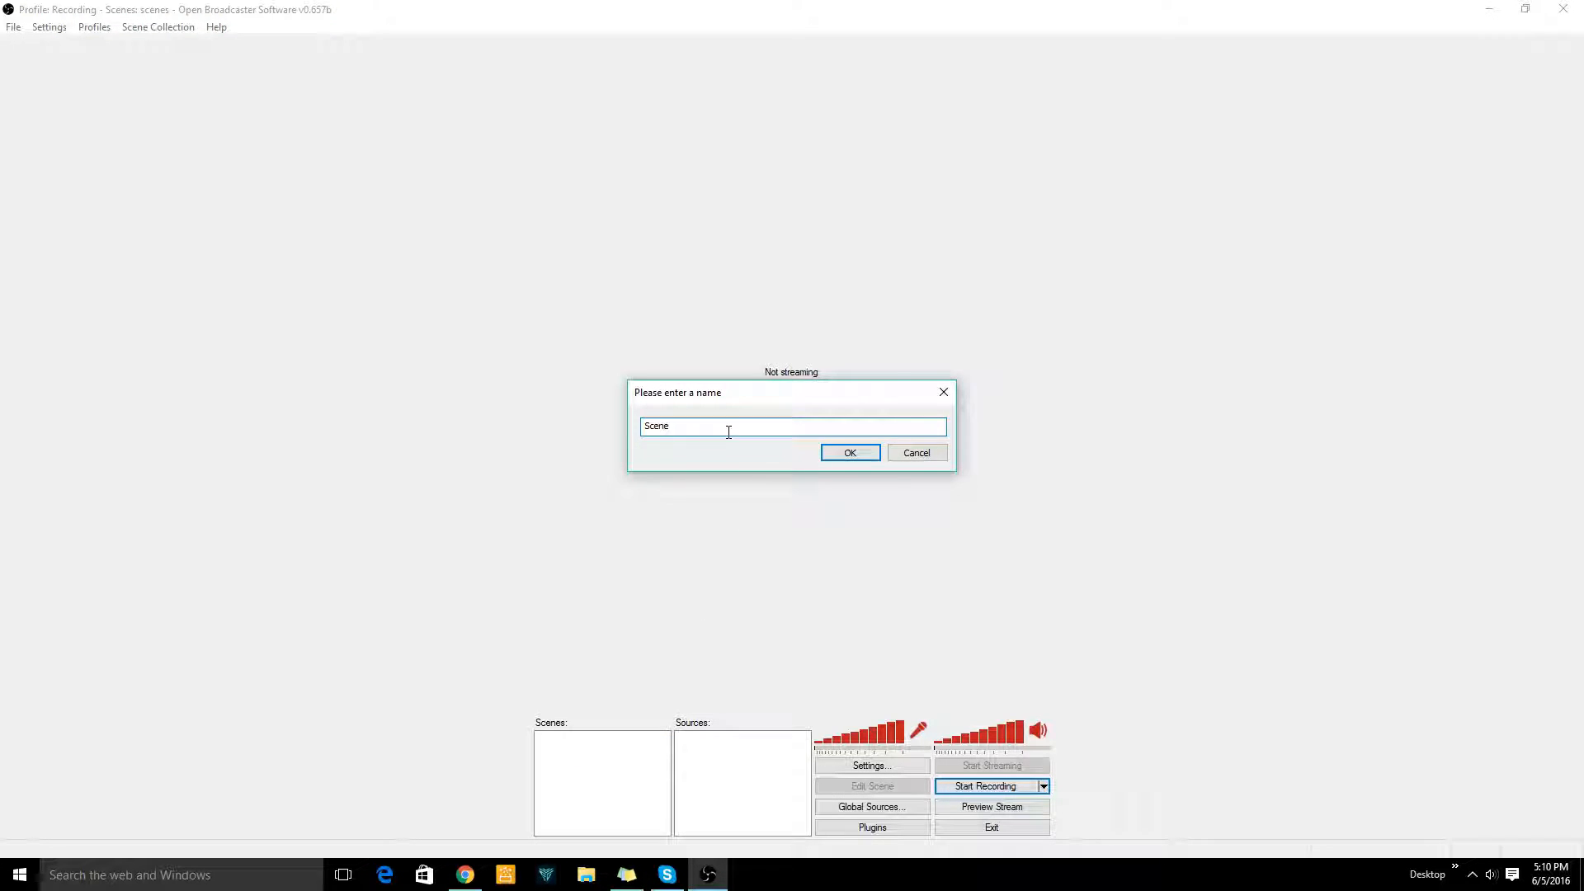
{"action": "key", "text": "BackSpace"}
{"action": "key", "text": "BackSpace"}
{"action": "key", "text": "BackSpace"}
{"action": "key", "text": "BackSpace"}
{"action": "type", "text": "Skpe"}
{"action": "left_click", "coordinate": [861, 459]}
- Add a Window Capture source for the Skype window to the Skpe scene and test it with a short recording
{"action": "right_click", "coordinate": [690, 776]}
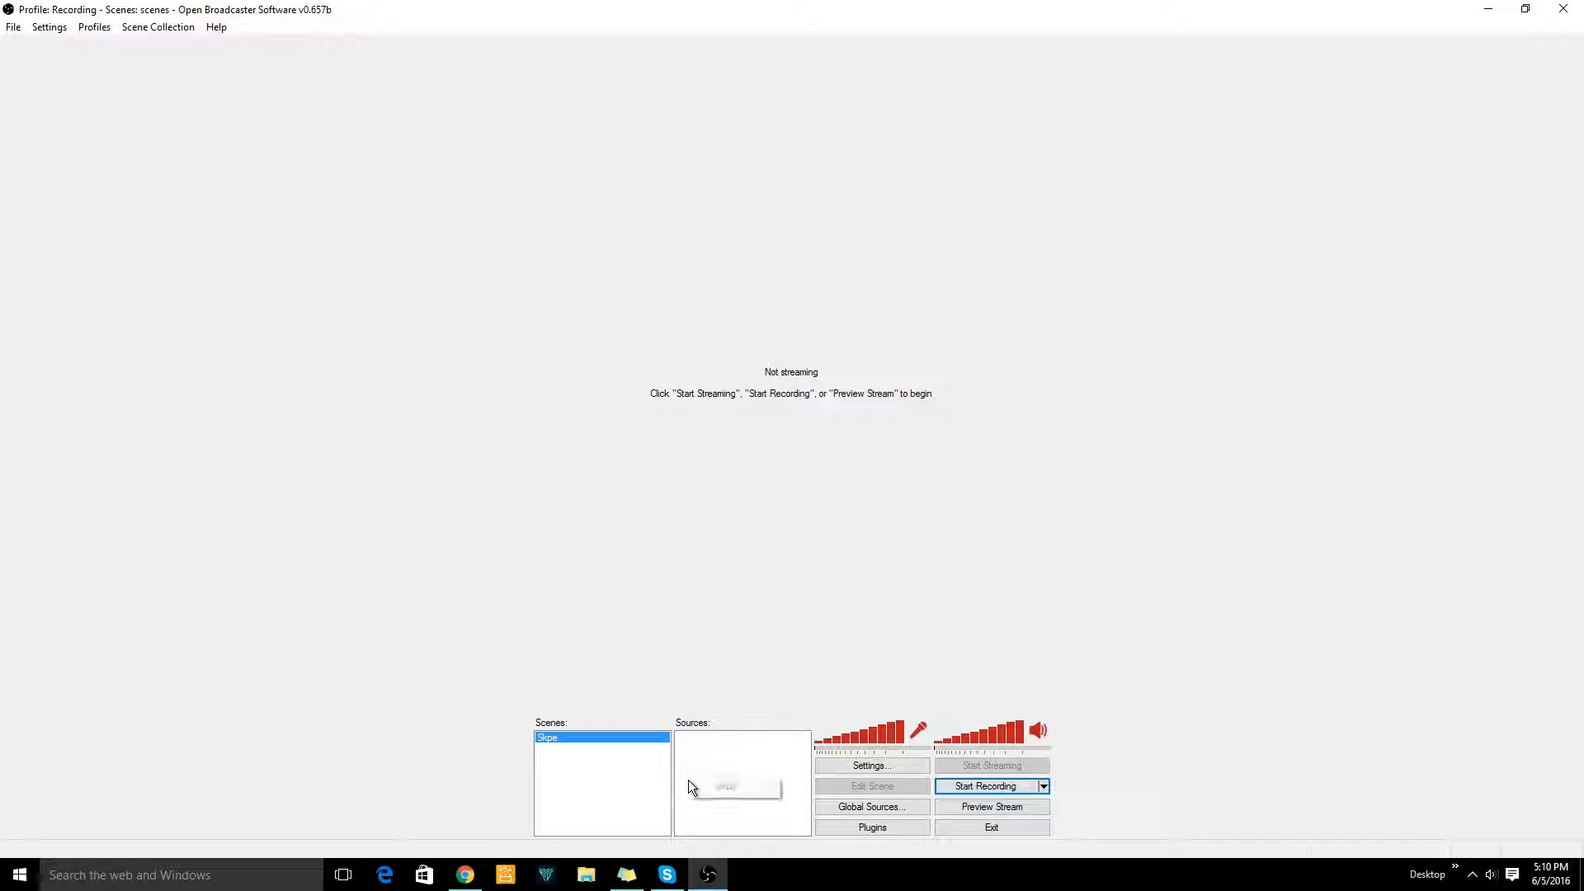
{"action": "mouse_move", "coordinate": [712, 785]}
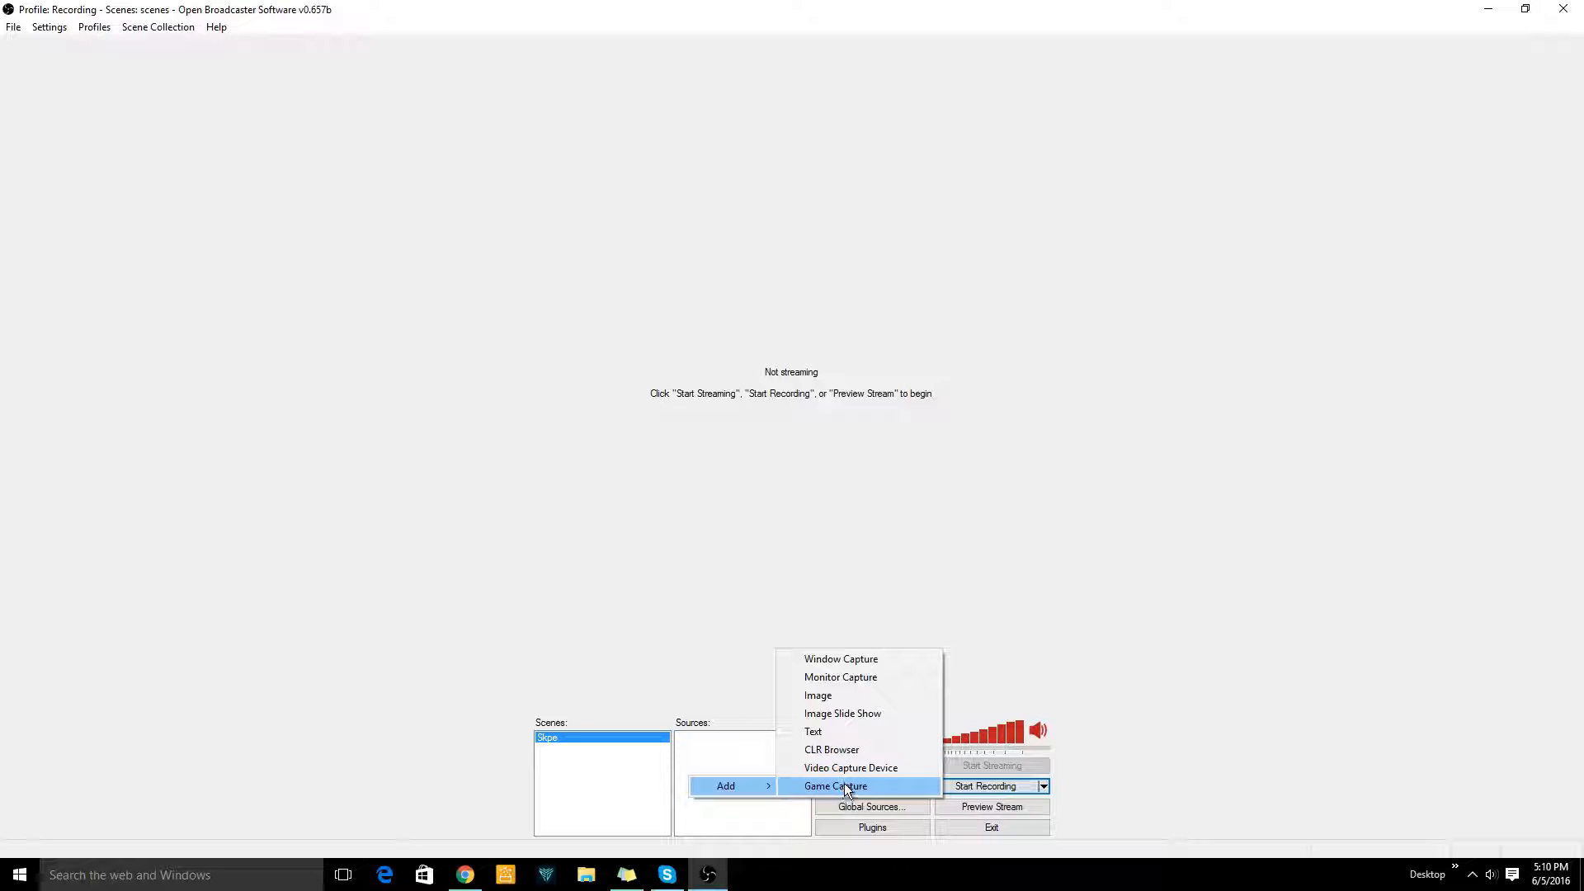
{"action": "left_click", "coordinate": [891, 658]}
{"action": "left_click", "coordinate": [846, 453]}
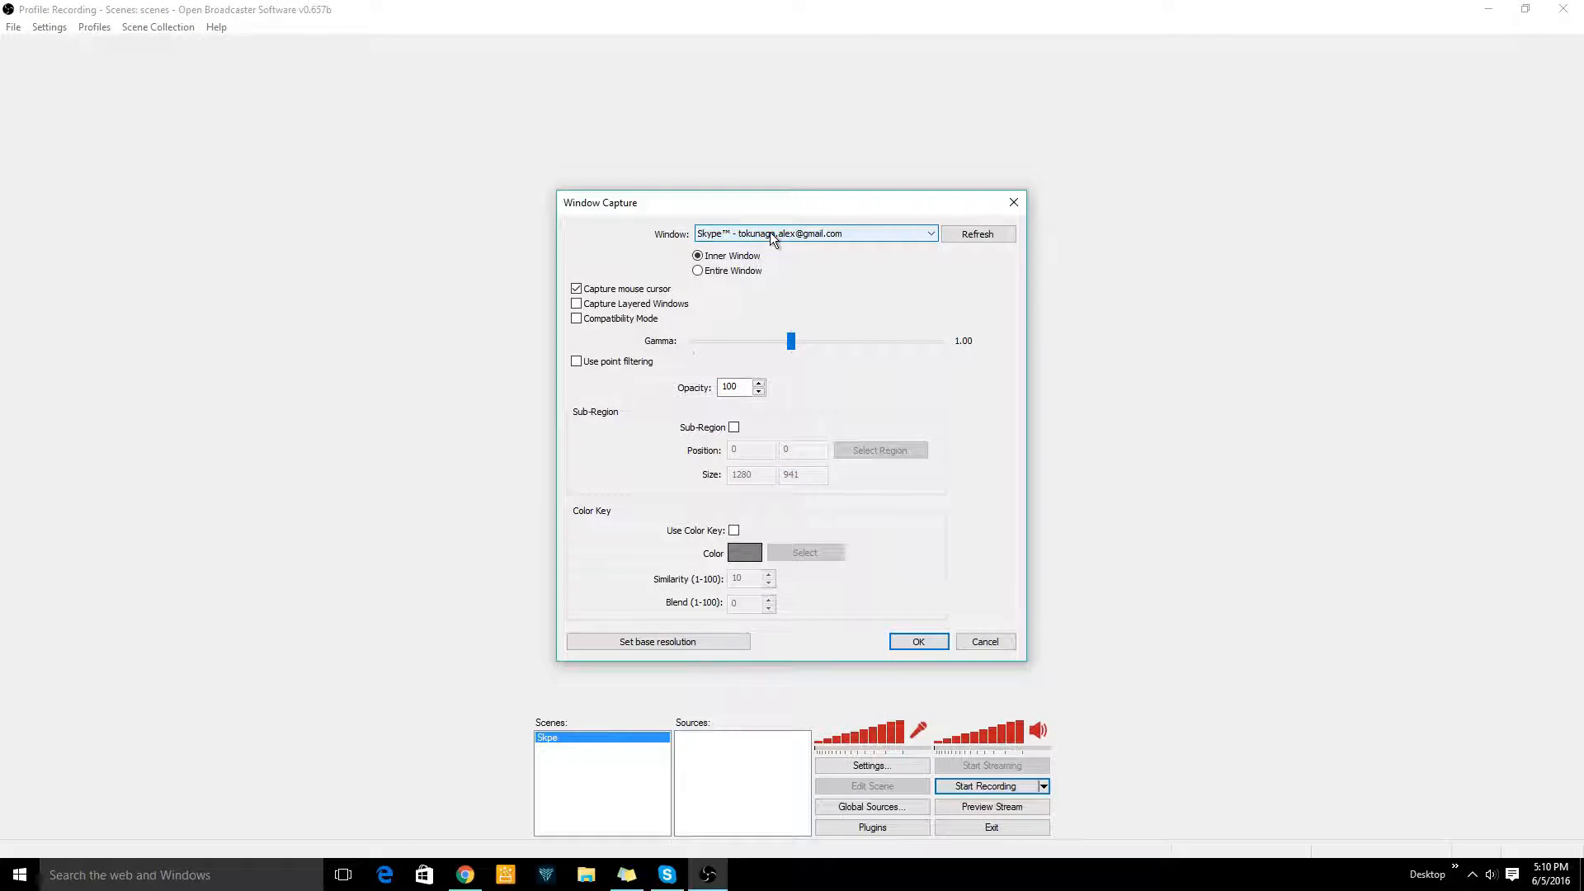
{"action": "left_click", "coordinate": [770, 233]}
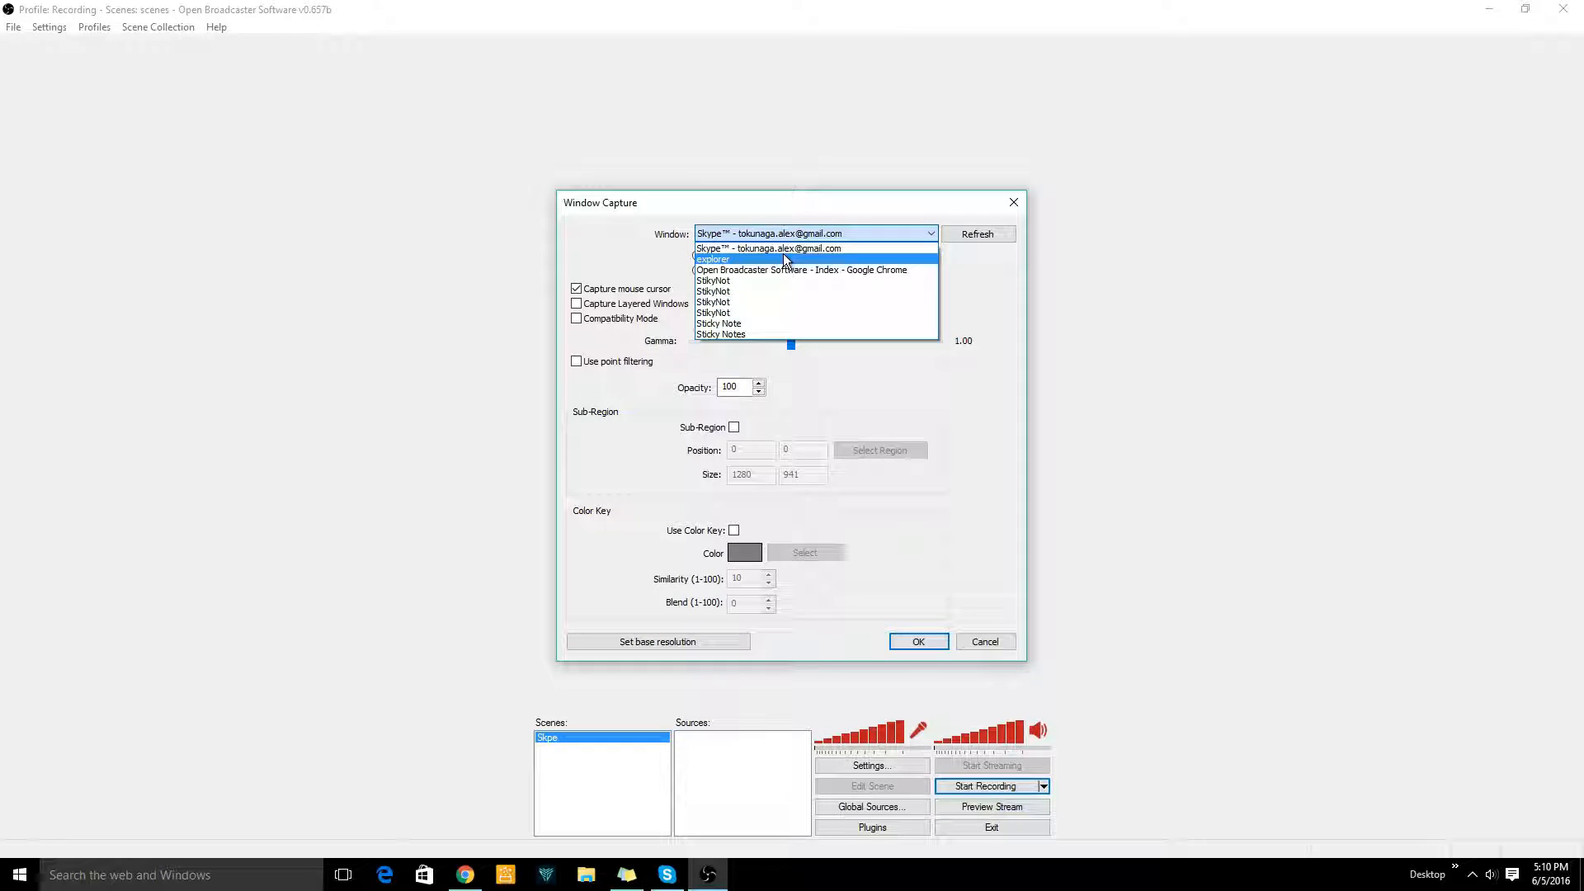
{"action": "left_click", "coordinate": [787, 248]}
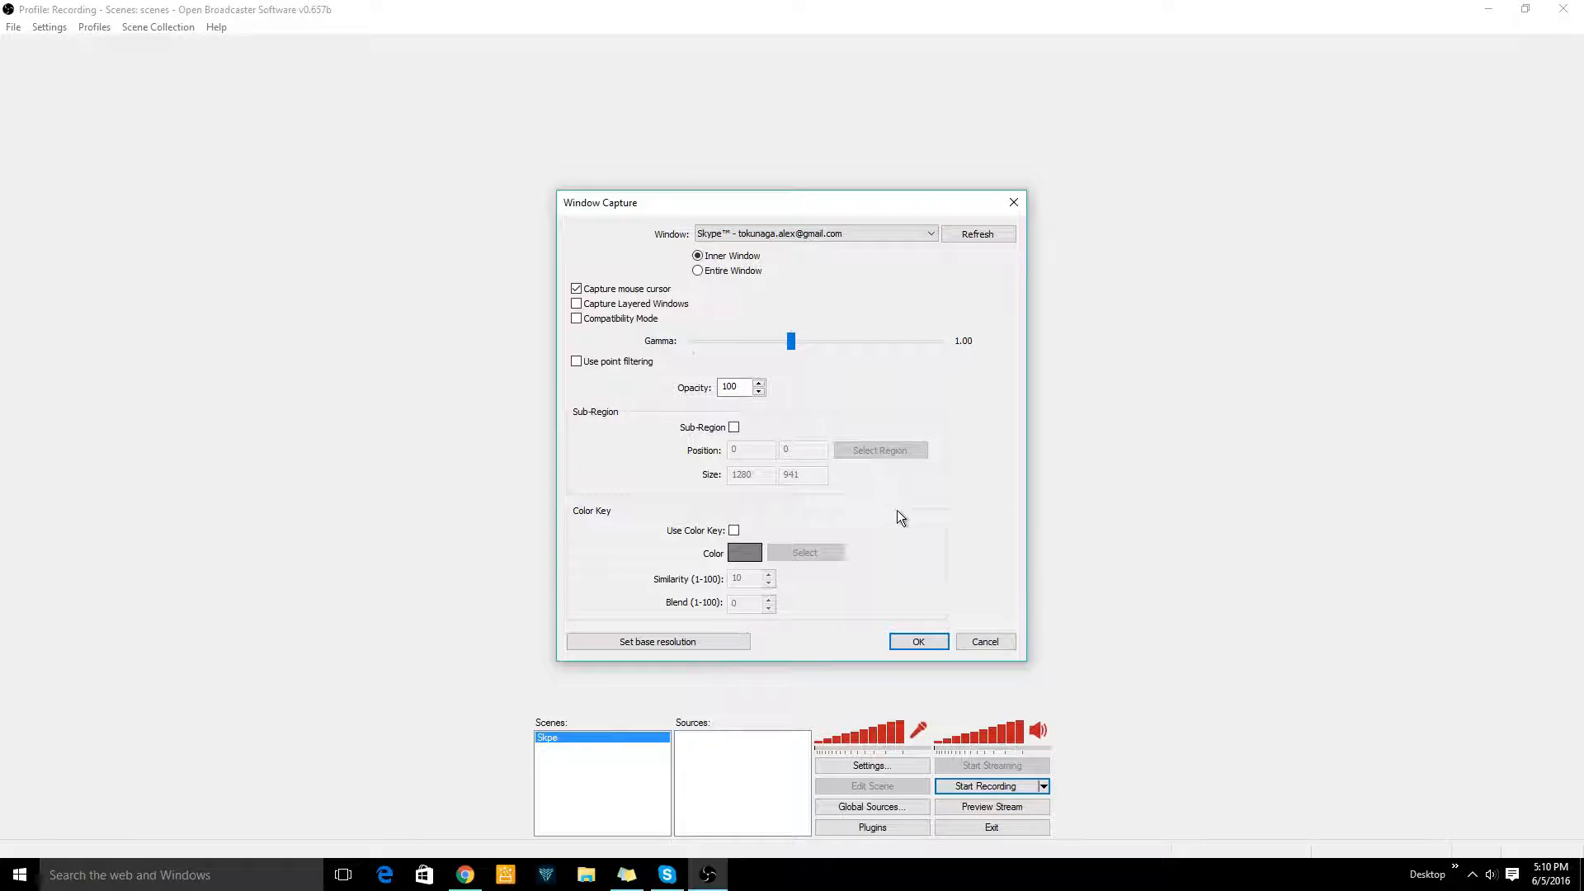
{"action": "left_click", "coordinate": [917, 642]}
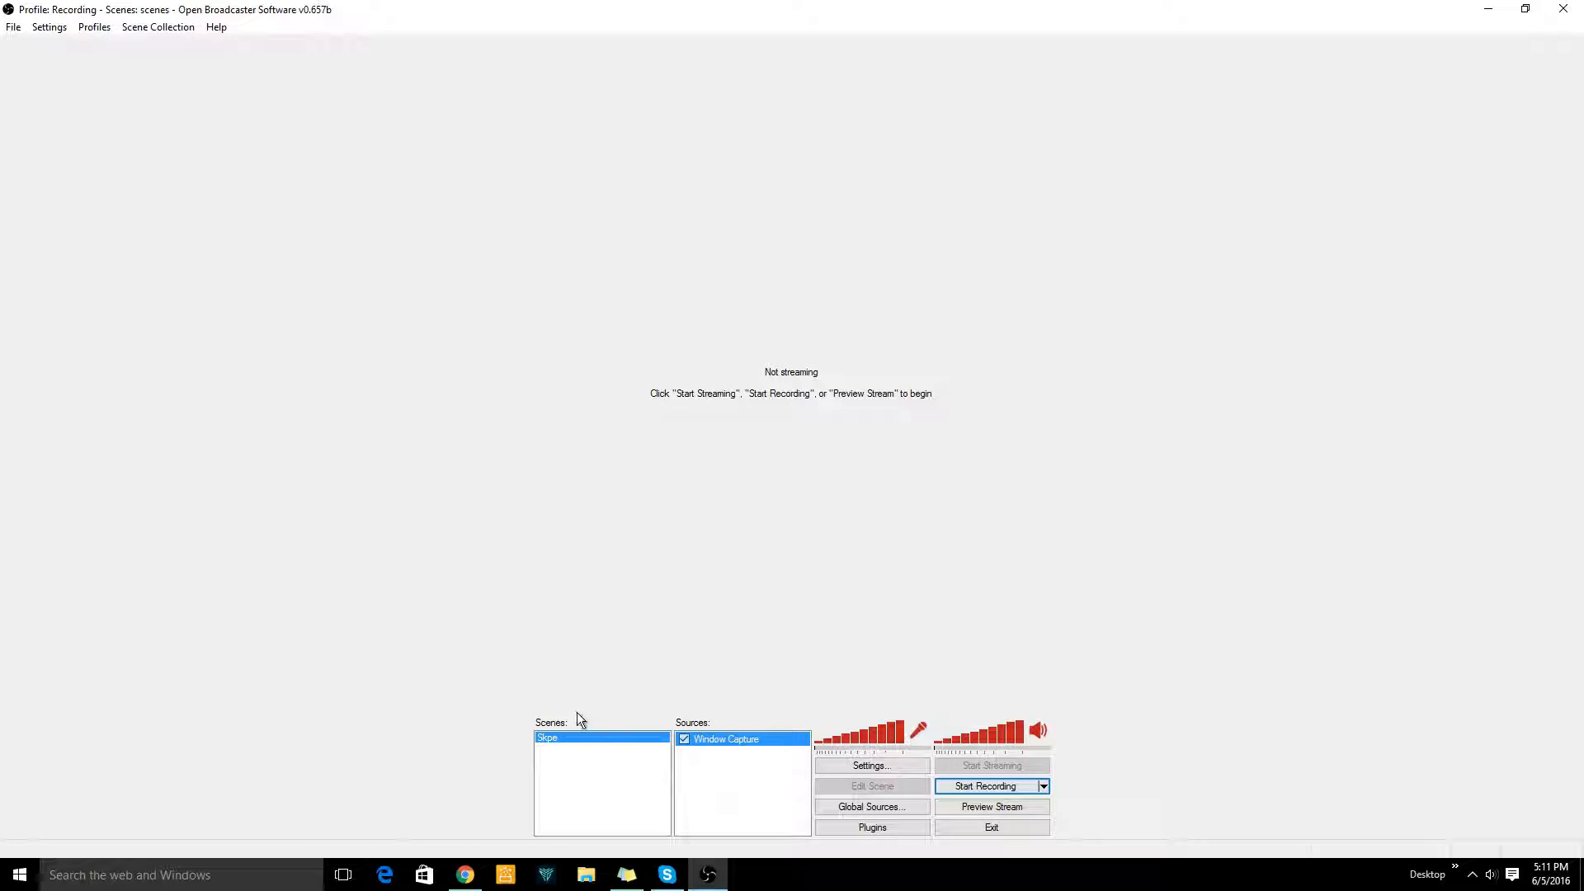
{"action": "left_click", "coordinate": [1028, 784]}
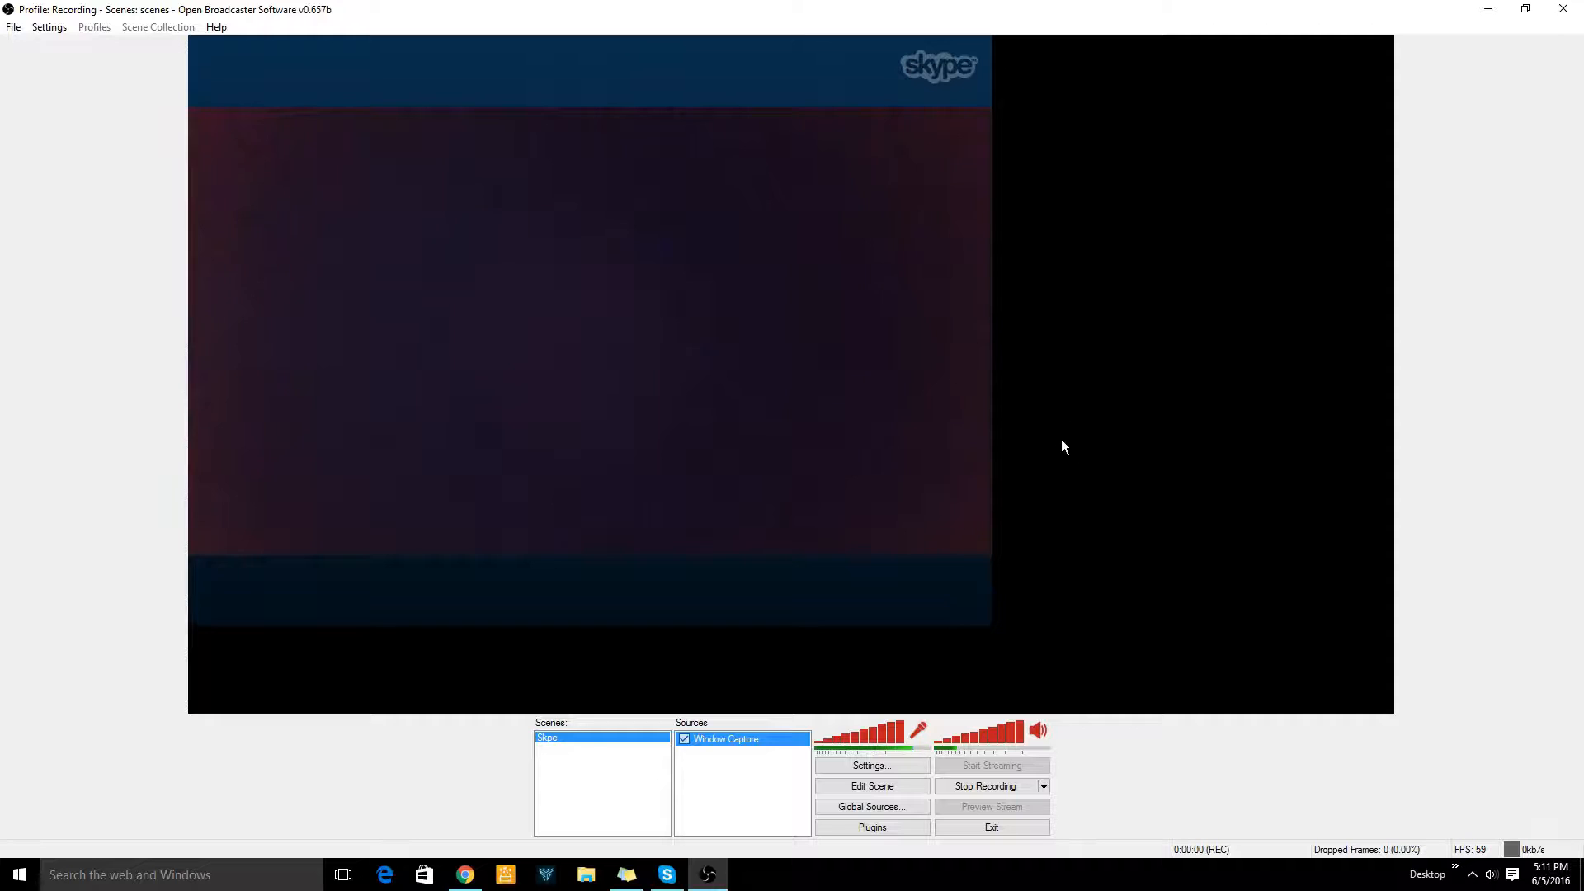
{"action": "left_click", "coordinate": [1025, 788]}
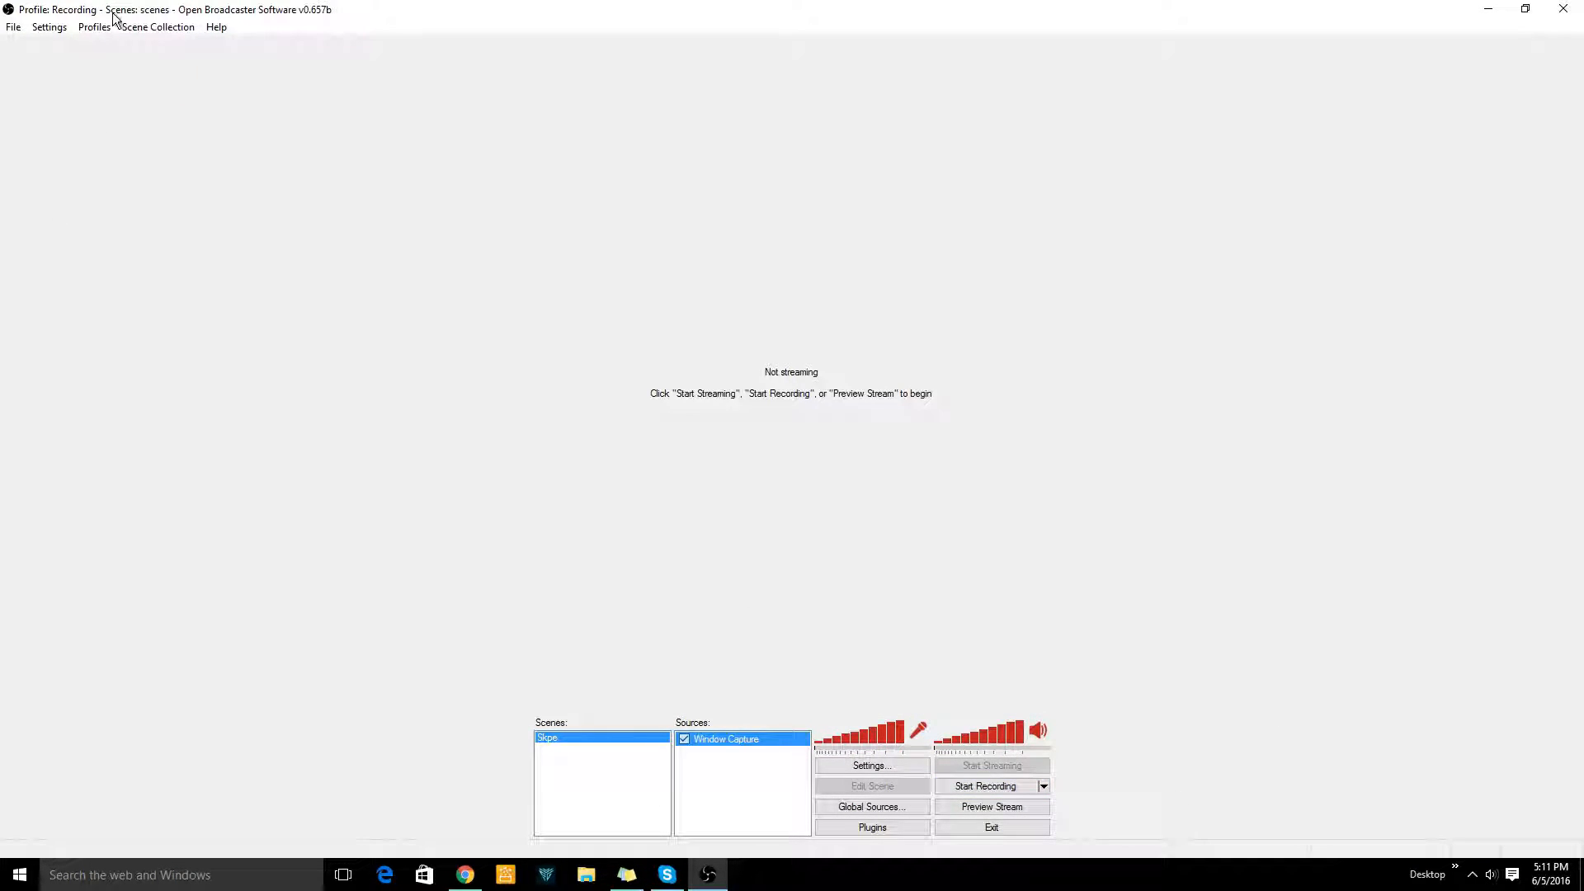
- Review the encoding settings, set the broadcast mode to File Output Only and save the change
{"action": "left_click", "coordinate": [62, 25]}
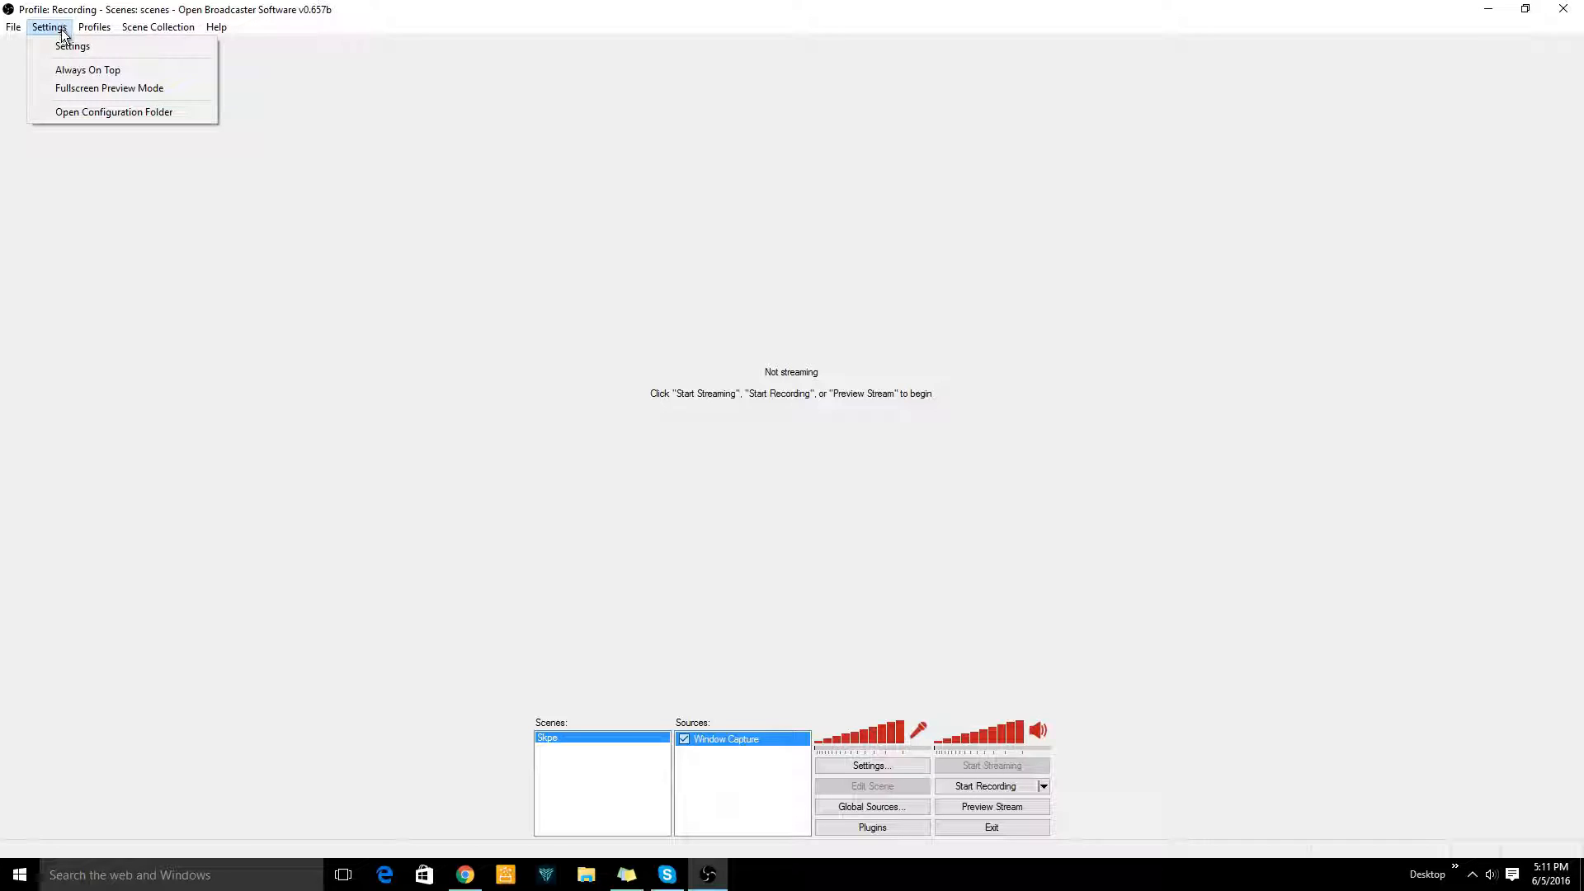
{"action": "left_click", "coordinate": [68, 46]}
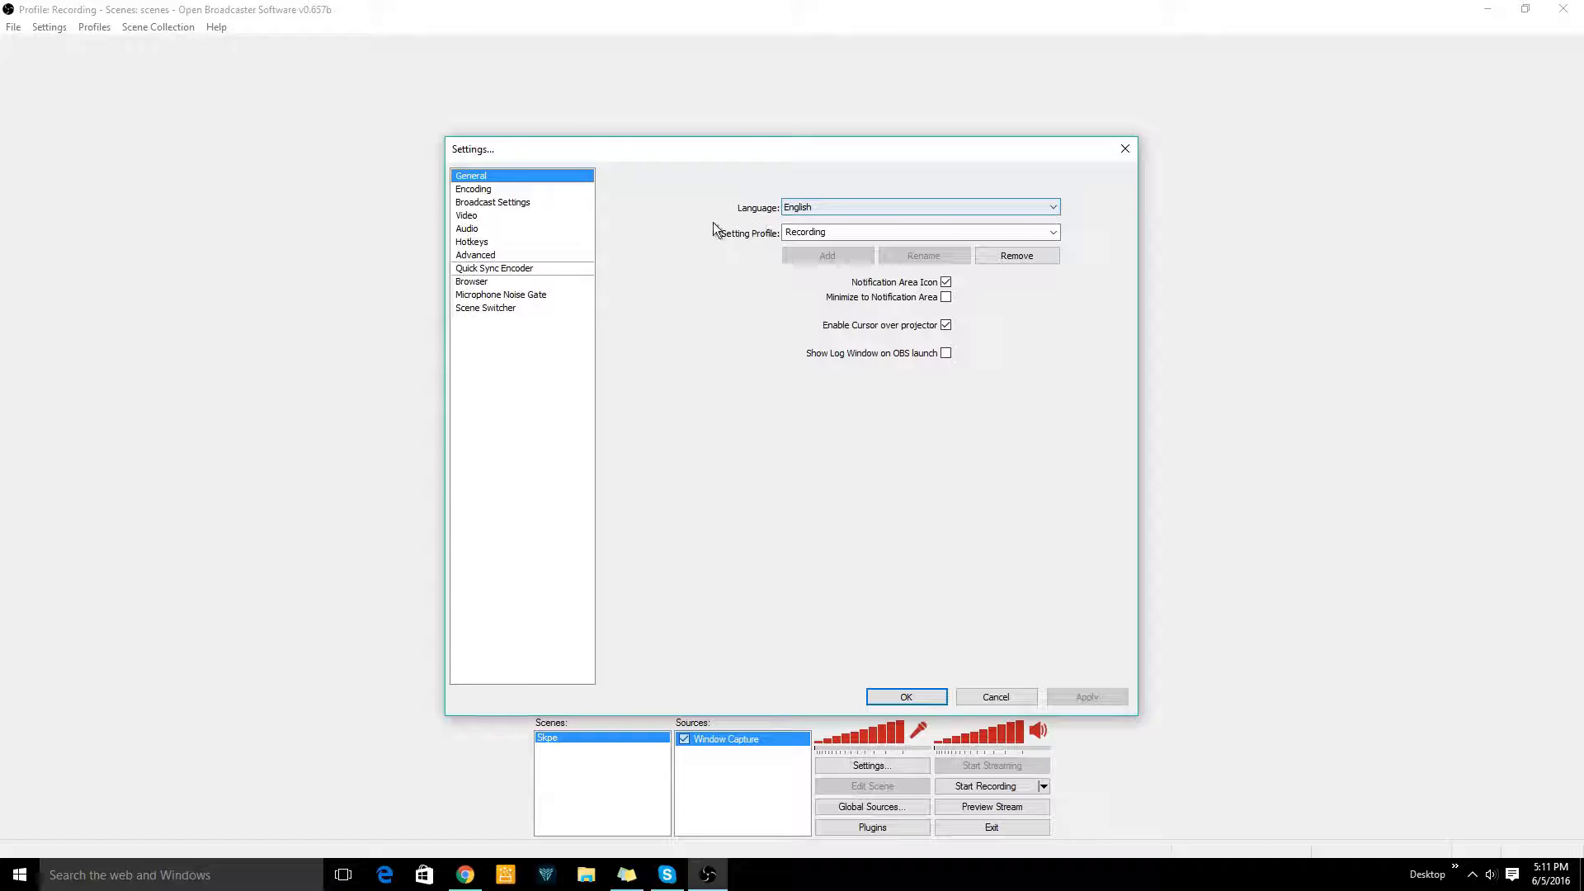
{"action": "left_click", "coordinate": [481, 189]}
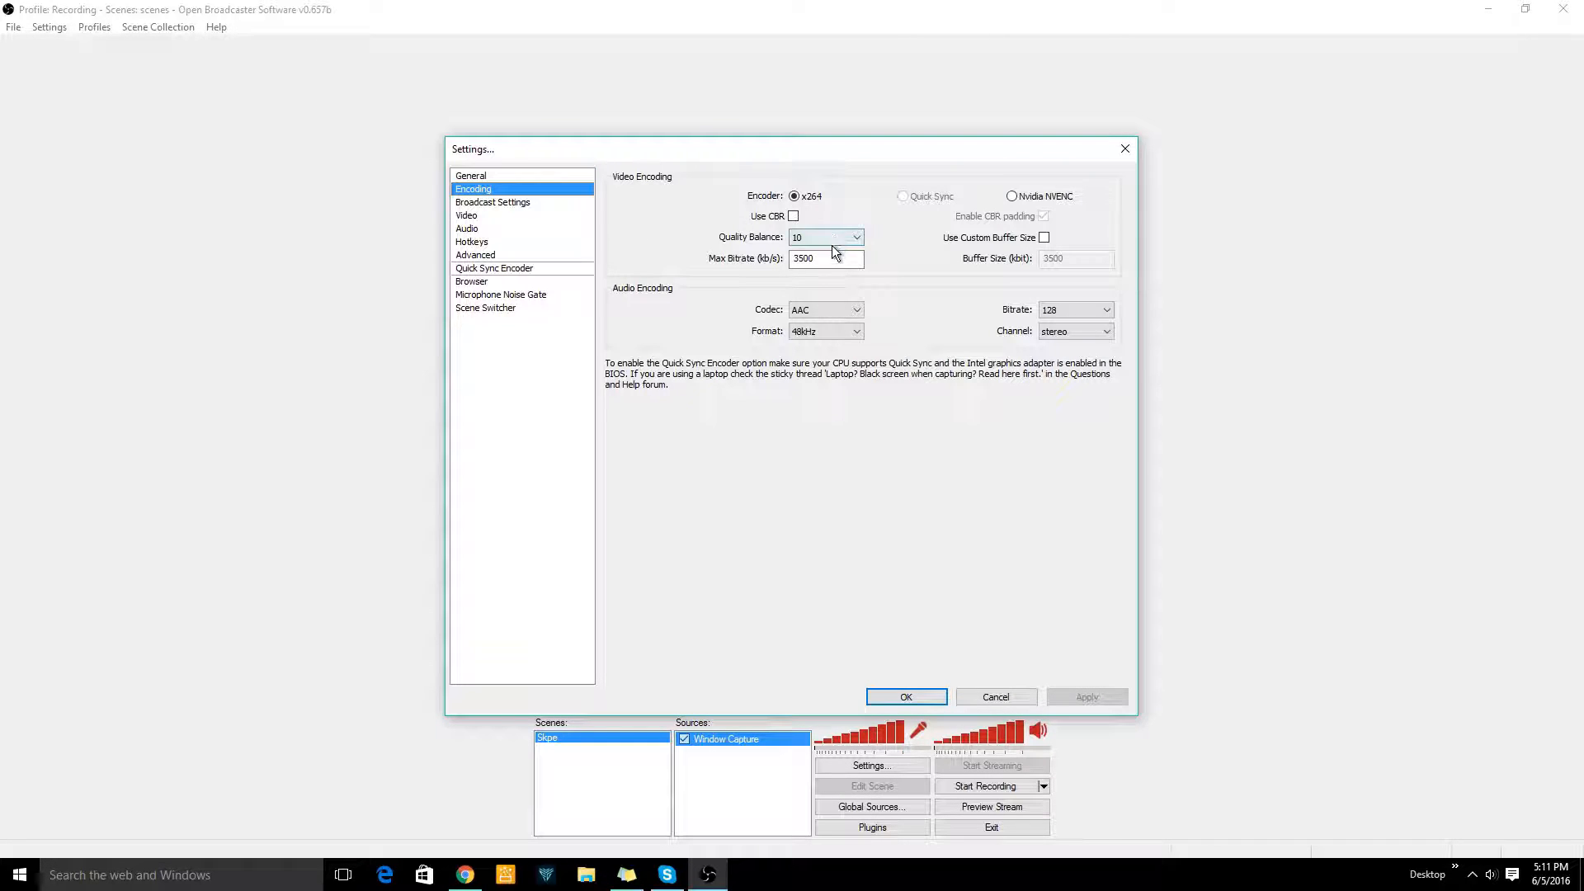
{"action": "left_click", "coordinate": [512, 203]}
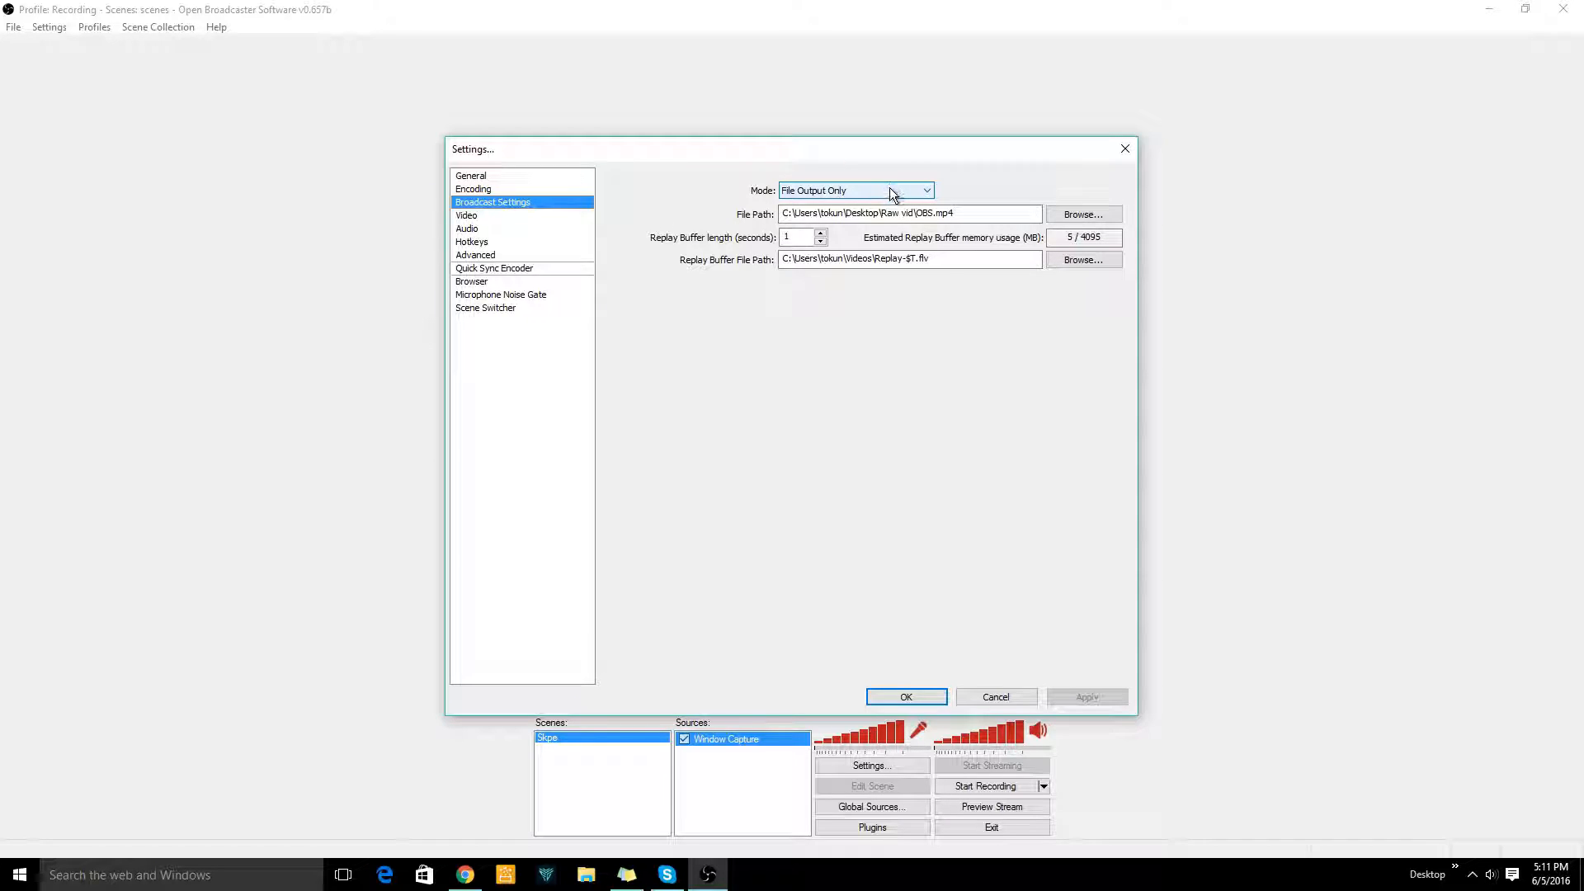
{"action": "left_click", "coordinate": [880, 193]}
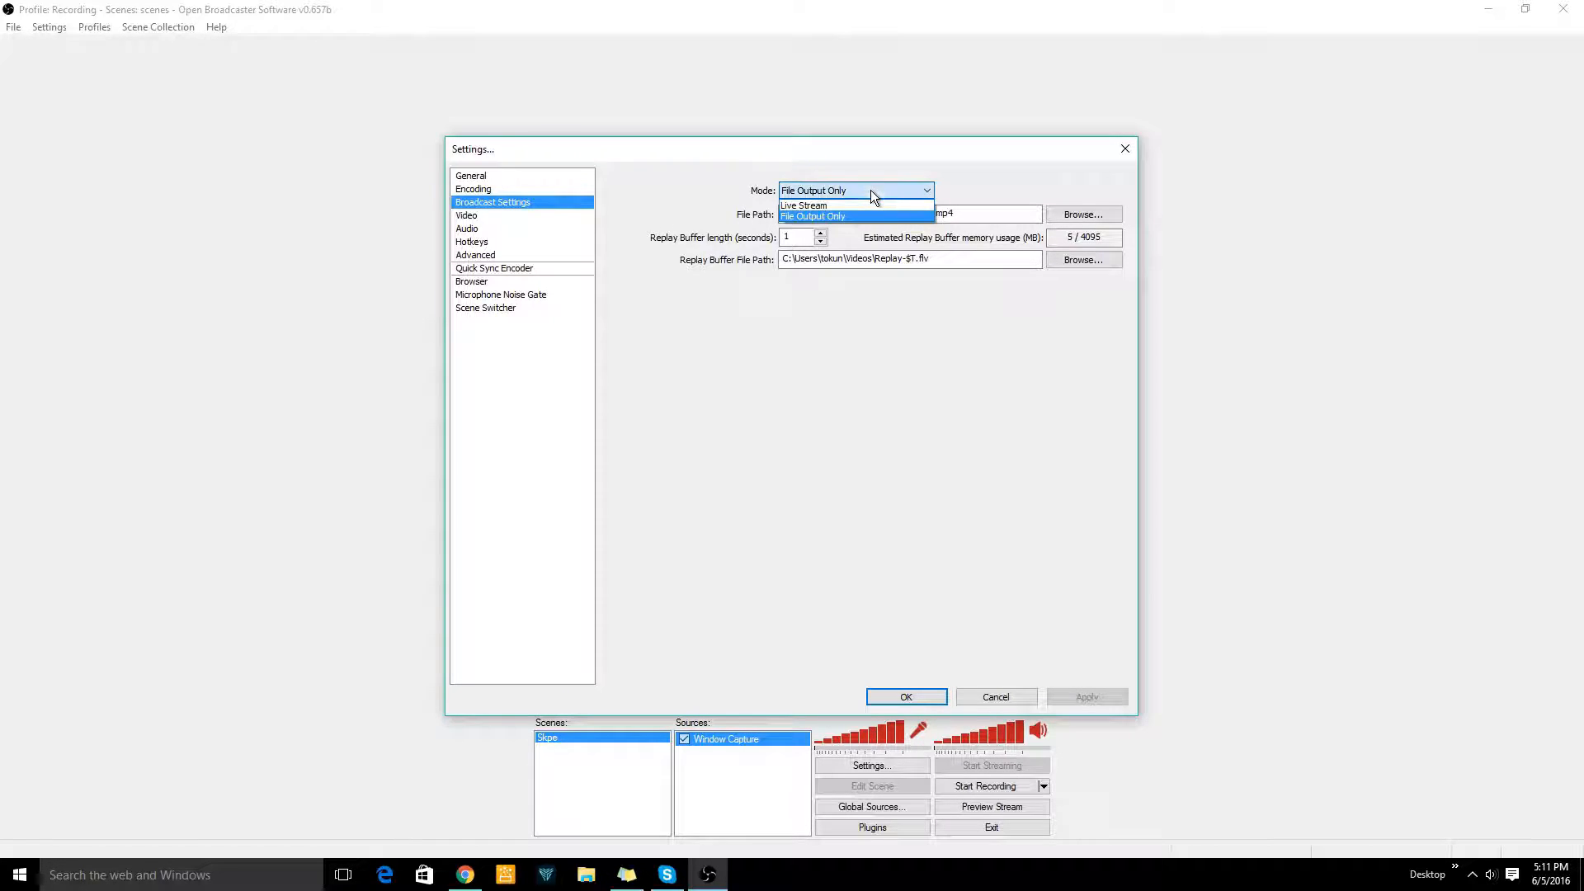
{"action": "left_click", "coordinate": [894, 212]}
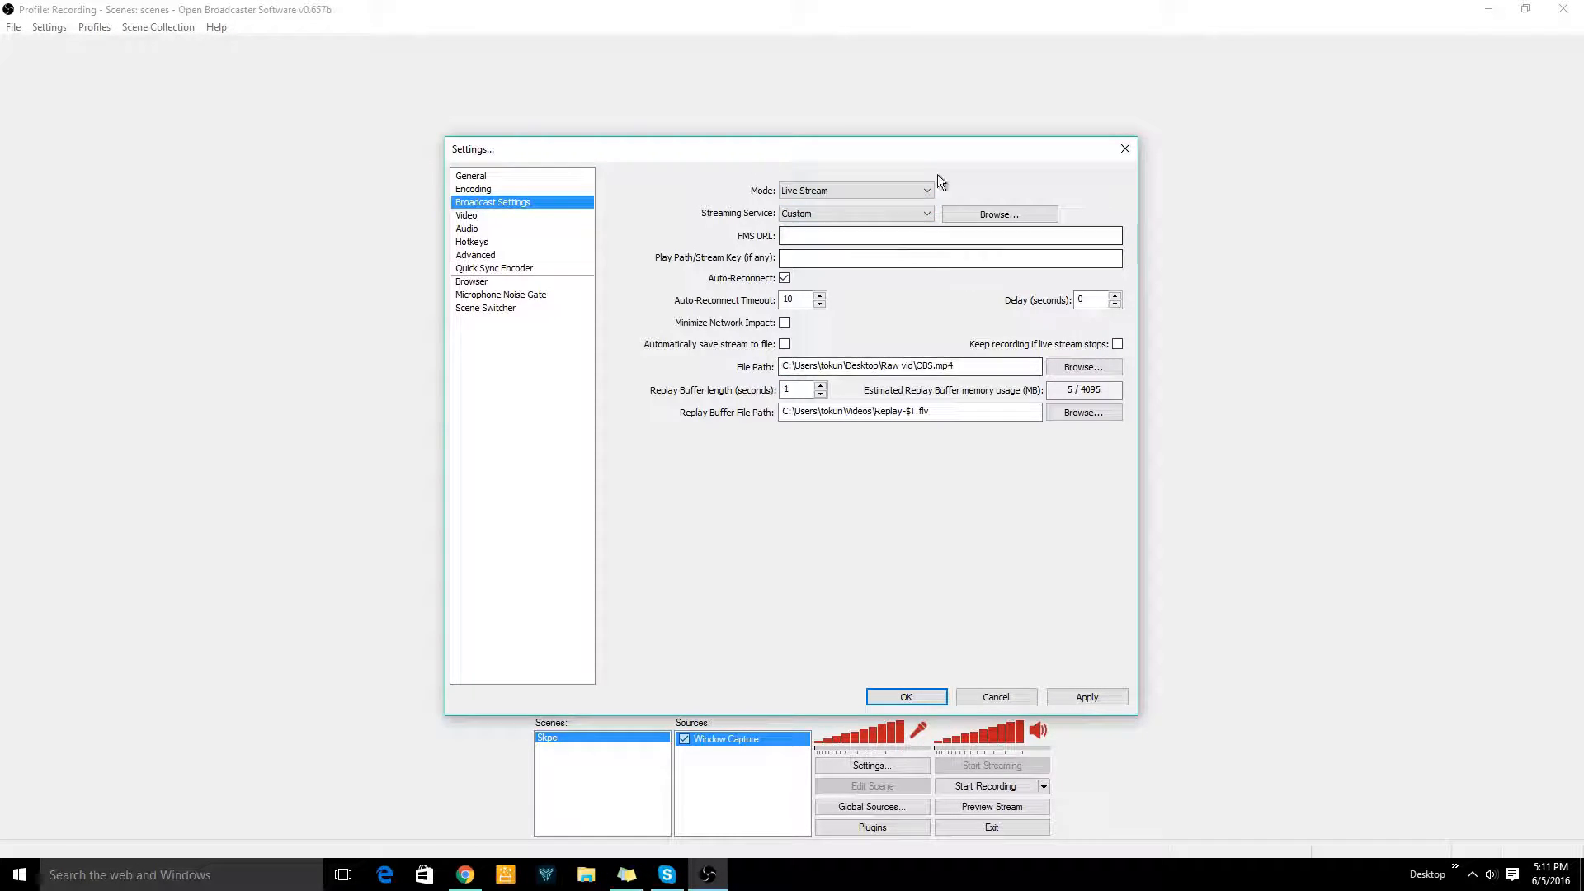
{"action": "left_click", "coordinate": [828, 189]}
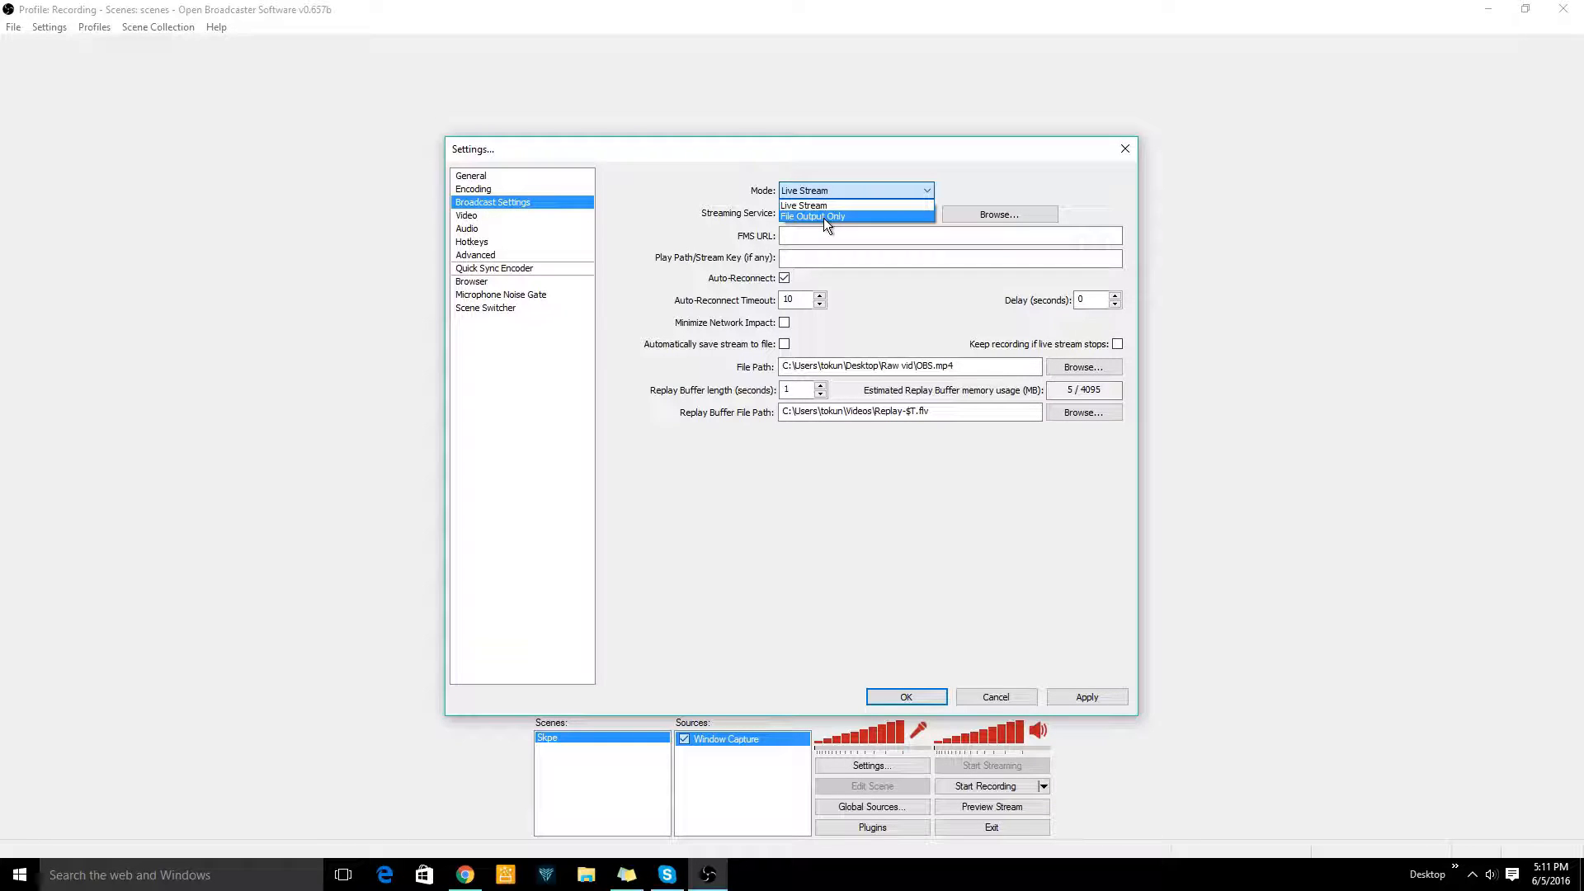
{"action": "left_click", "coordinate": [824, 218]}
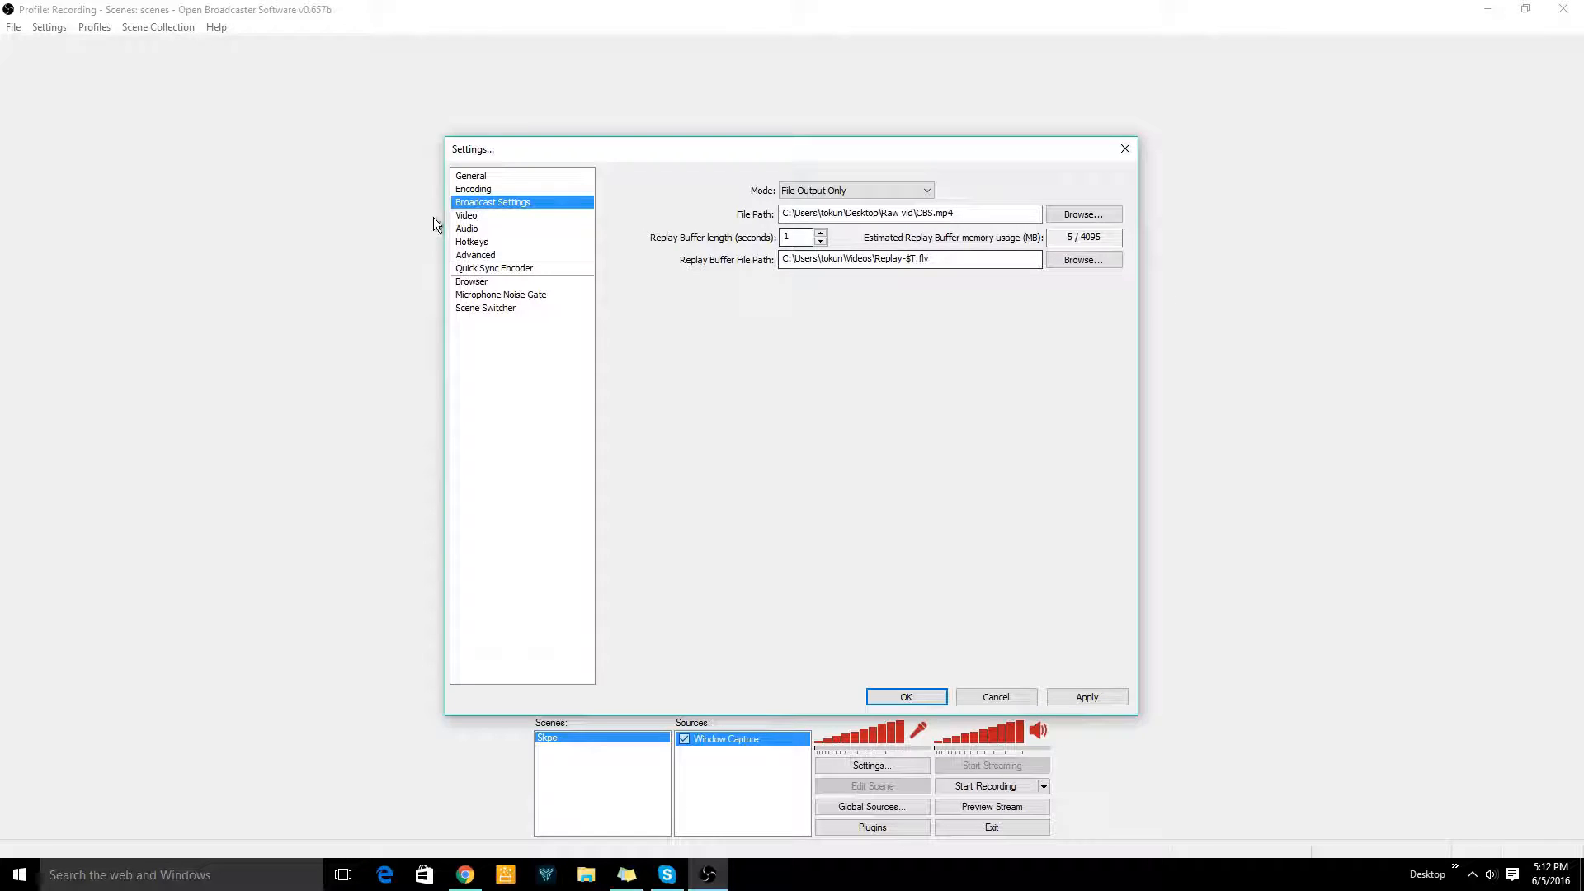
{"action": "left_click", "coordinate": [471, 217]}
{"action": "left_click", "coordinate": [735, 492]}
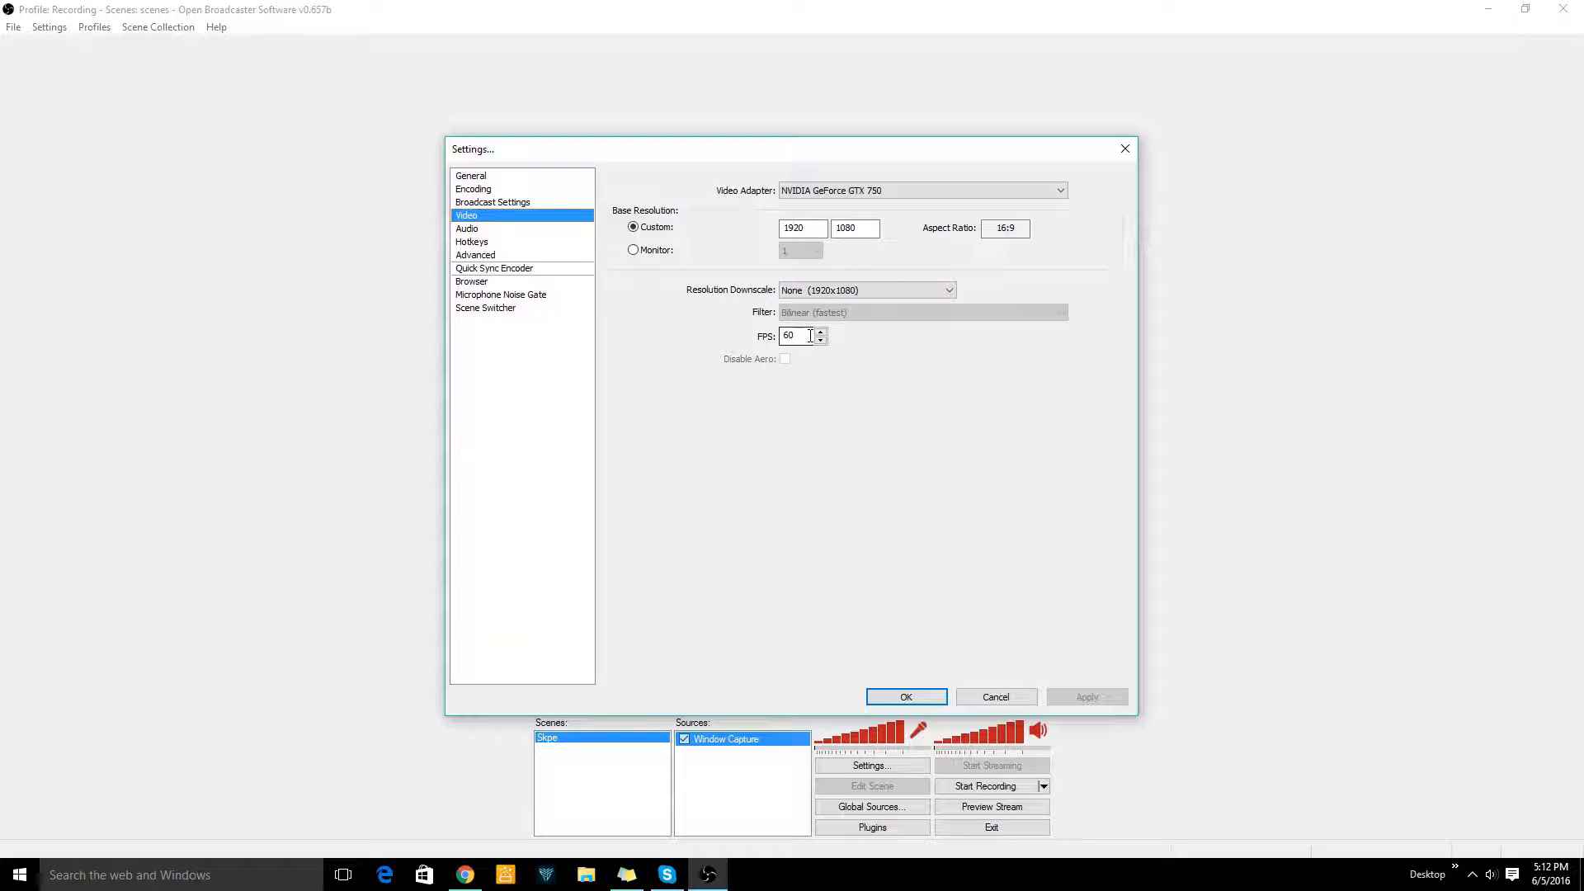
- Set the microphone/auxiliary audio device to Microphone (Blue Snowball) and save the audio settings
{"action": "left_click", "coordinate": [506, 229]}
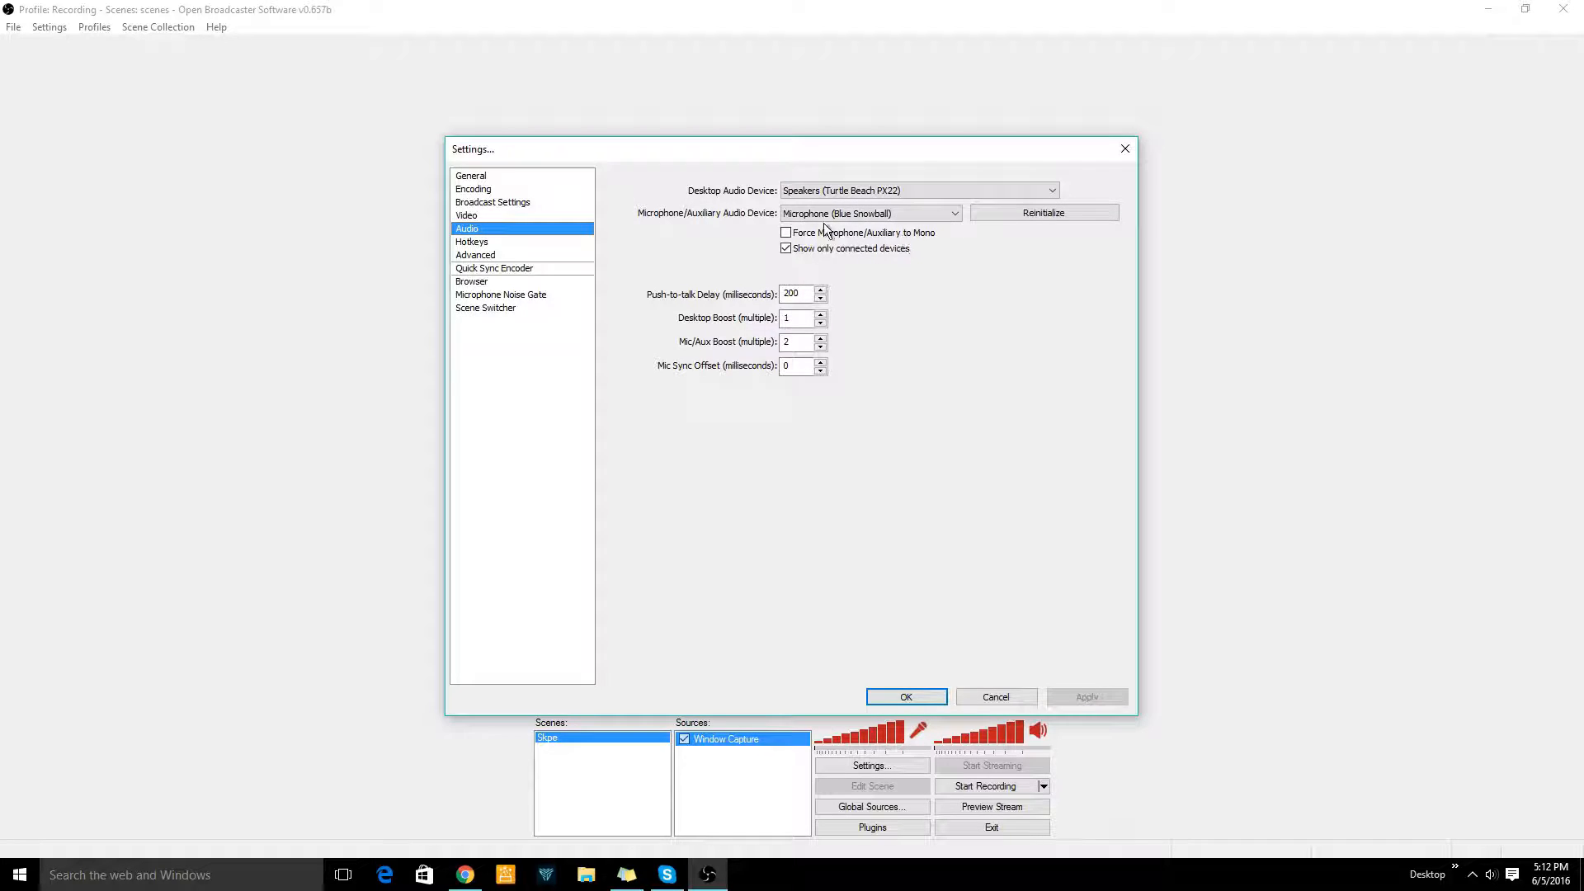
{"action": "left_click", "coordinate": [815, 190]}
{"action": "left_click", "coordinate": [814, 192]}
{"action": "left_click", "coordinate": [839, 212]}
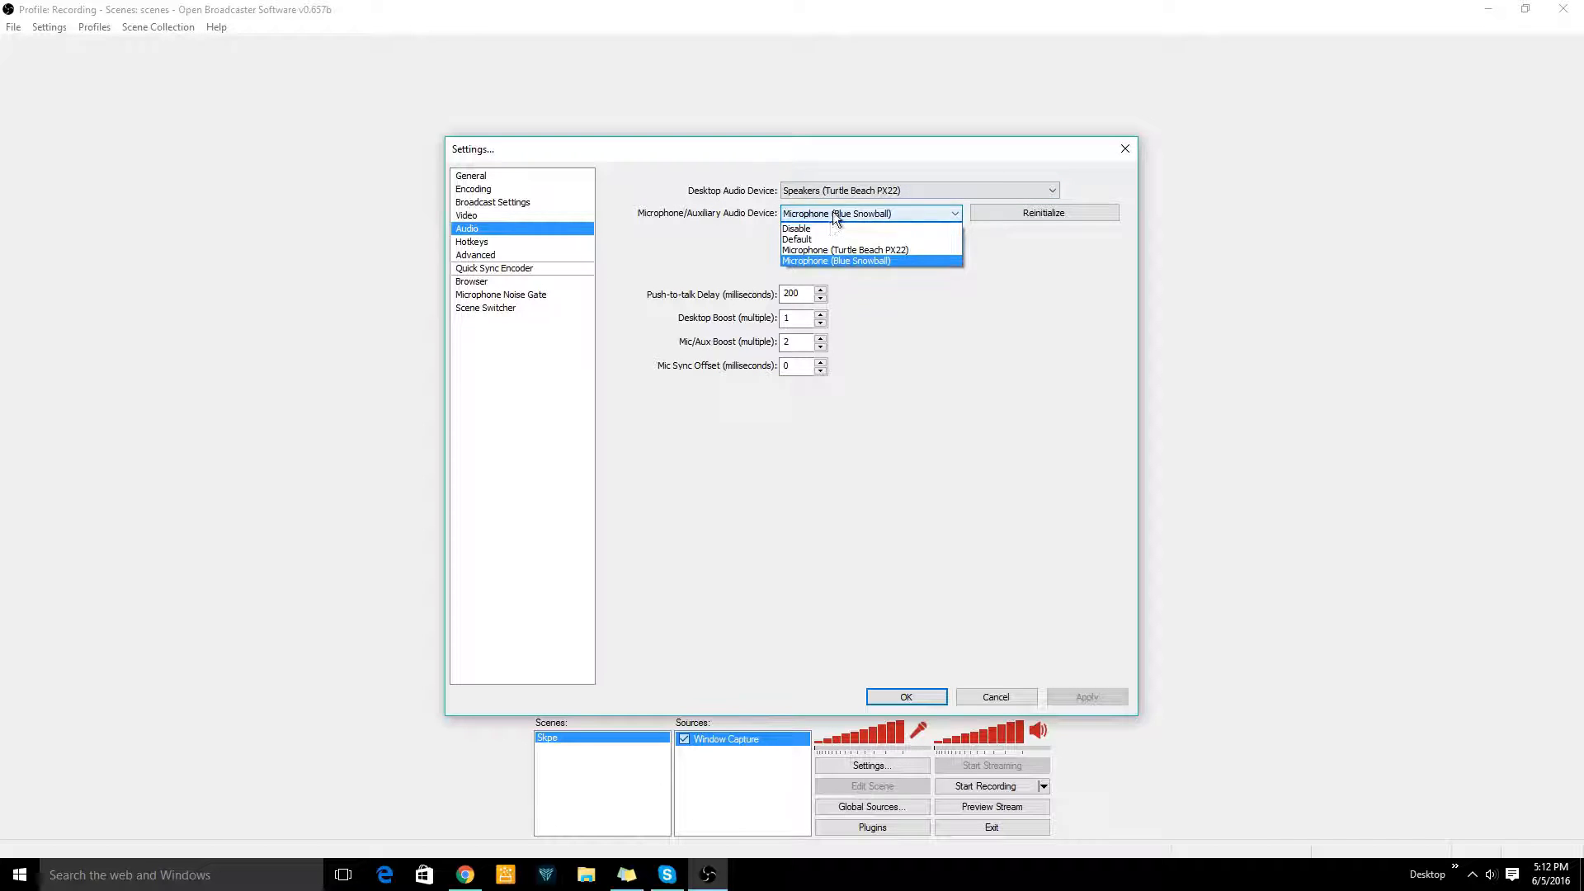
{"action": "left_click", "coordinate": [829, 260]}
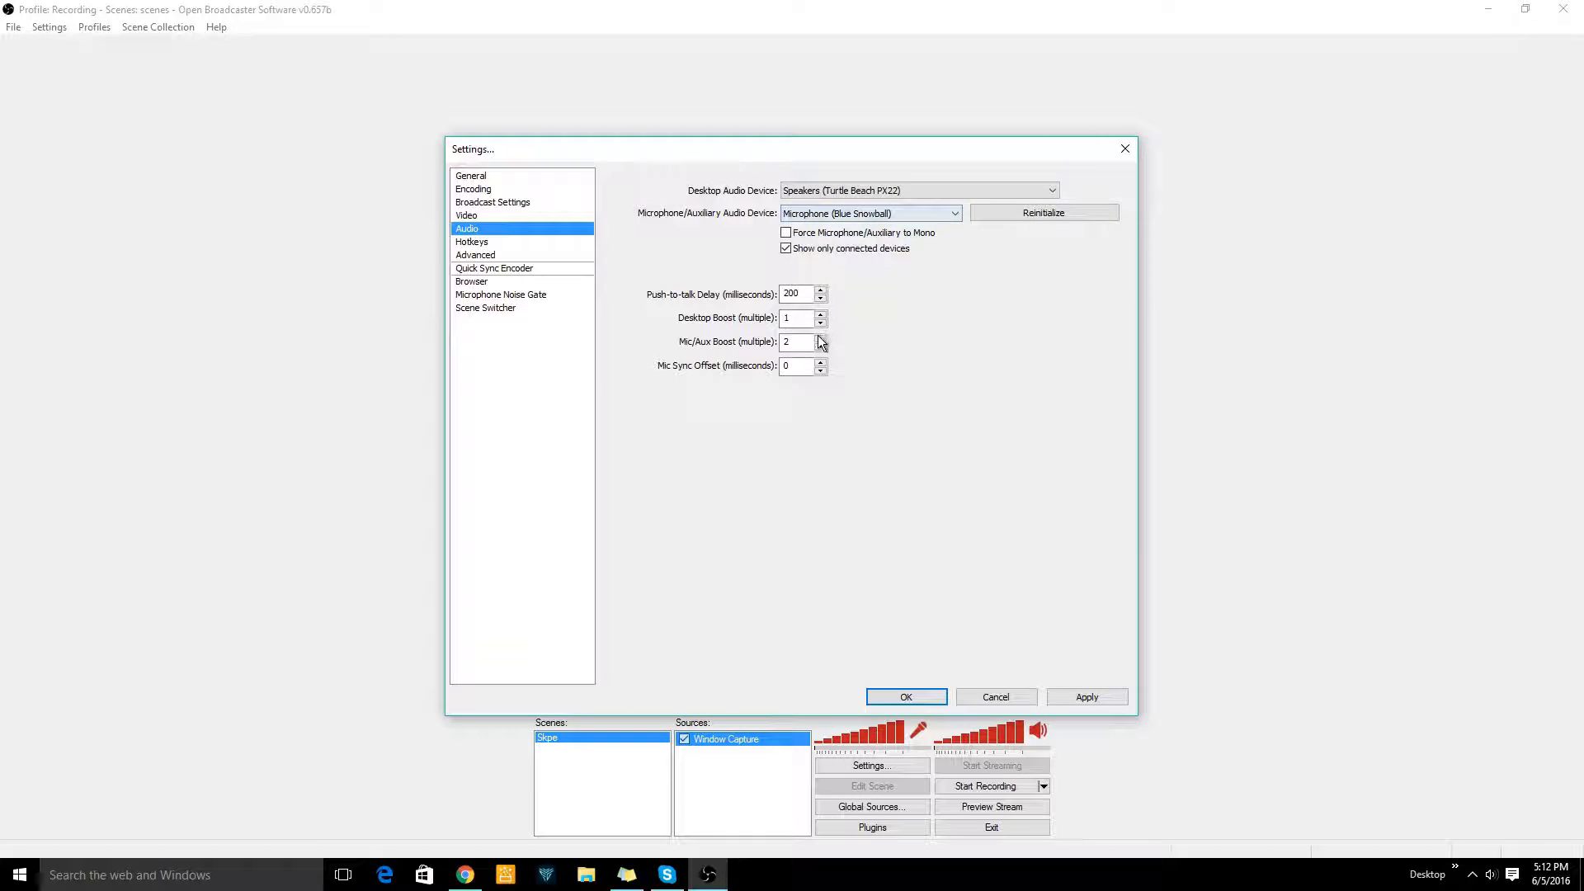
{"action": "left_click", "coordinate": [468, 243]}
{"action": "left_click", "coordinate": [730, 490]}
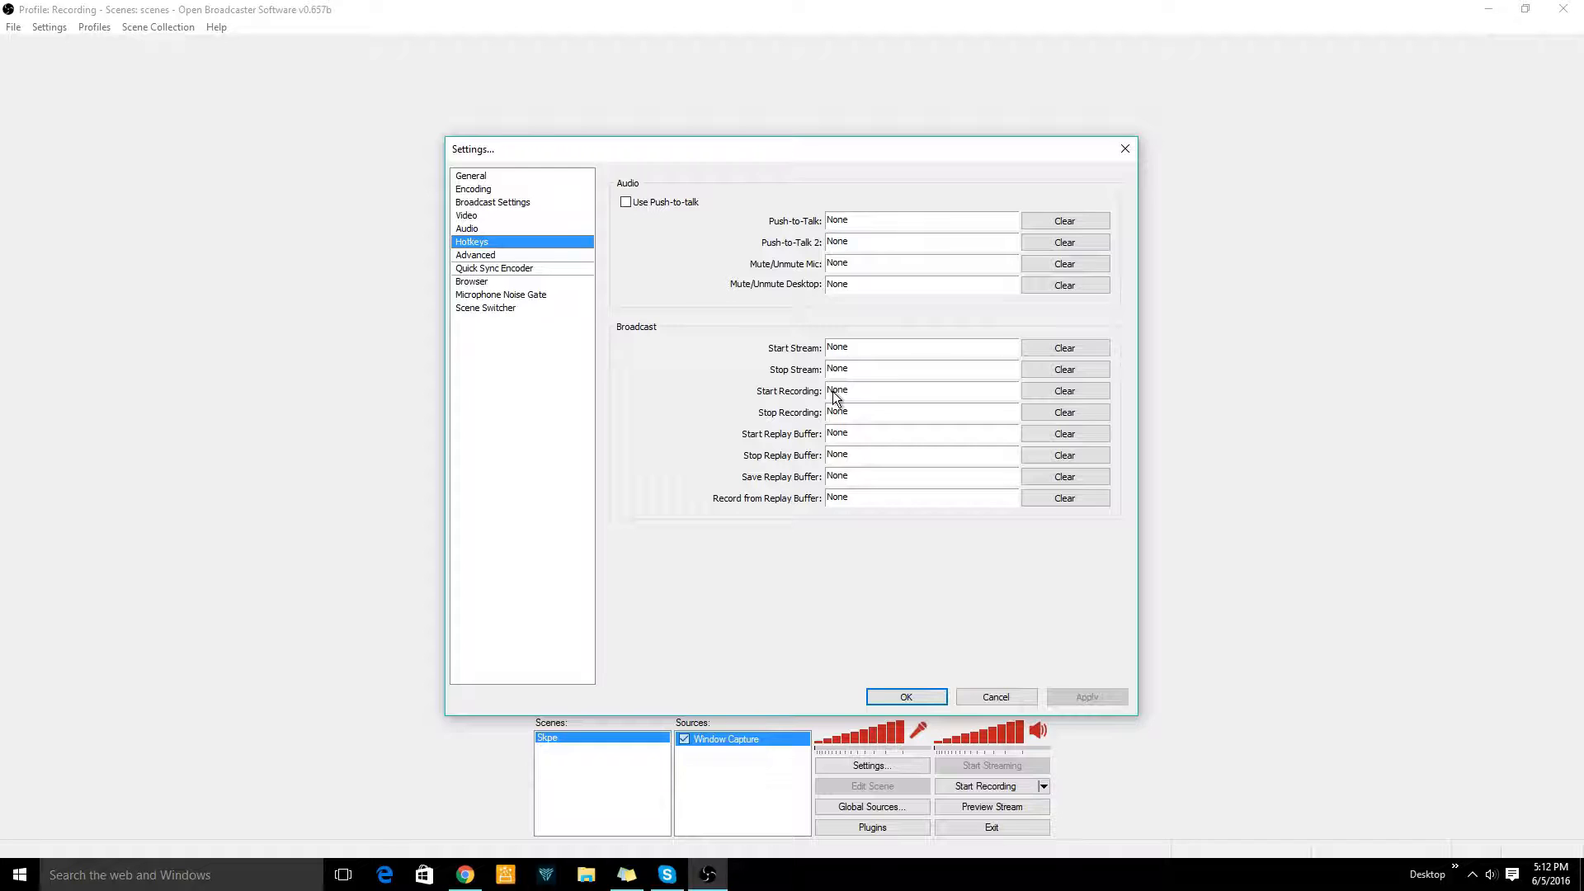
- Check the x264 CPU preset and encoding profile choices in the advanced settings, and accept the settings
{"action": "left_click", "coordinate": [515, 255]}
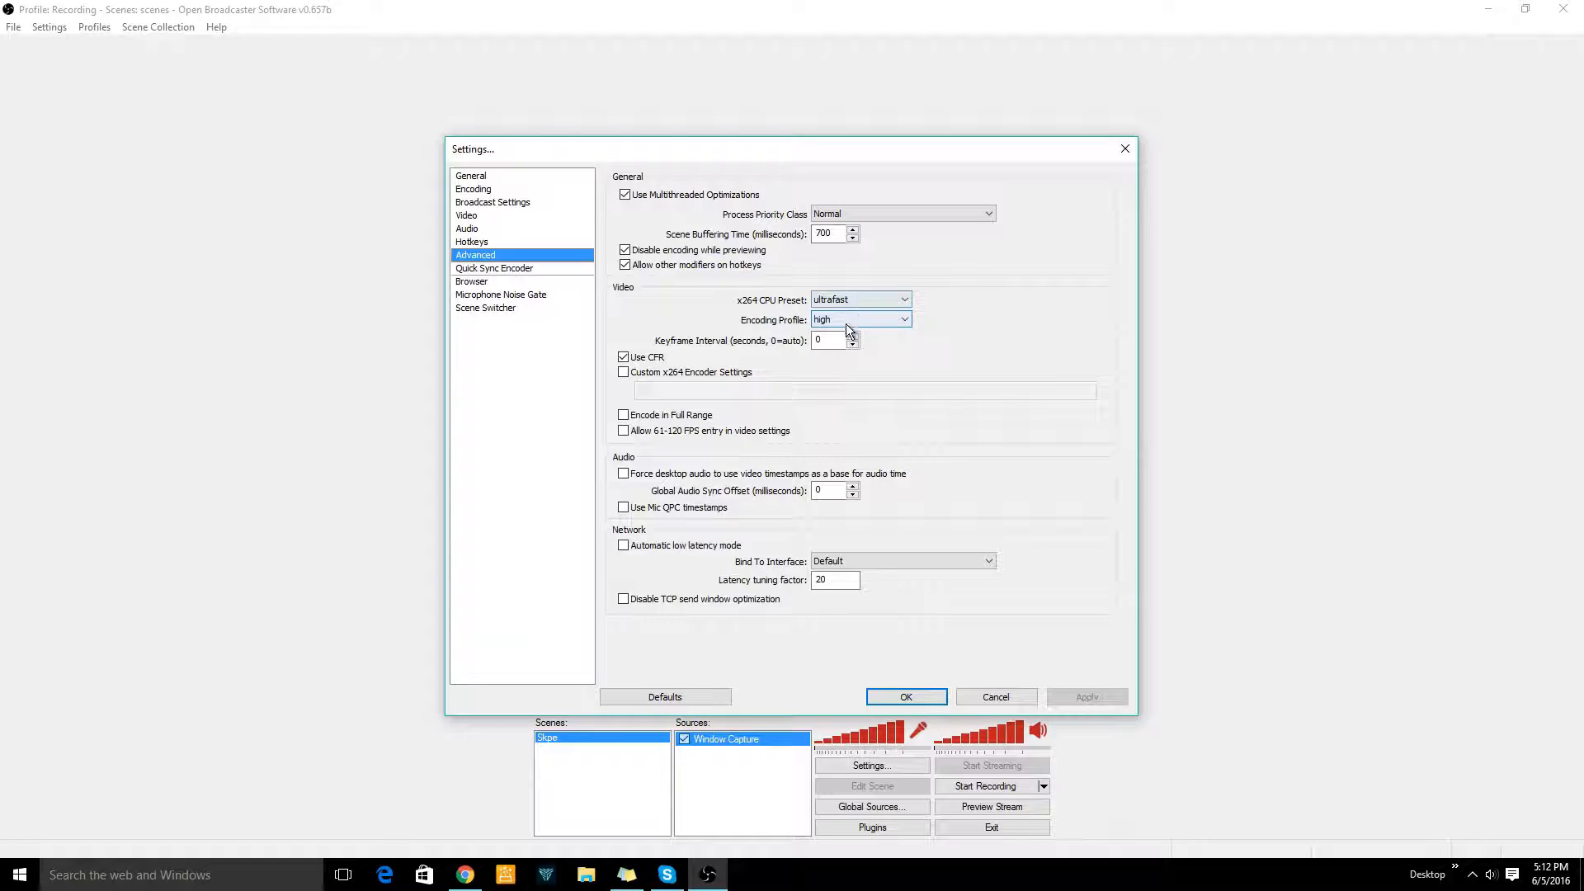
{"action": "left_click", "coordinate": [862, 300]}
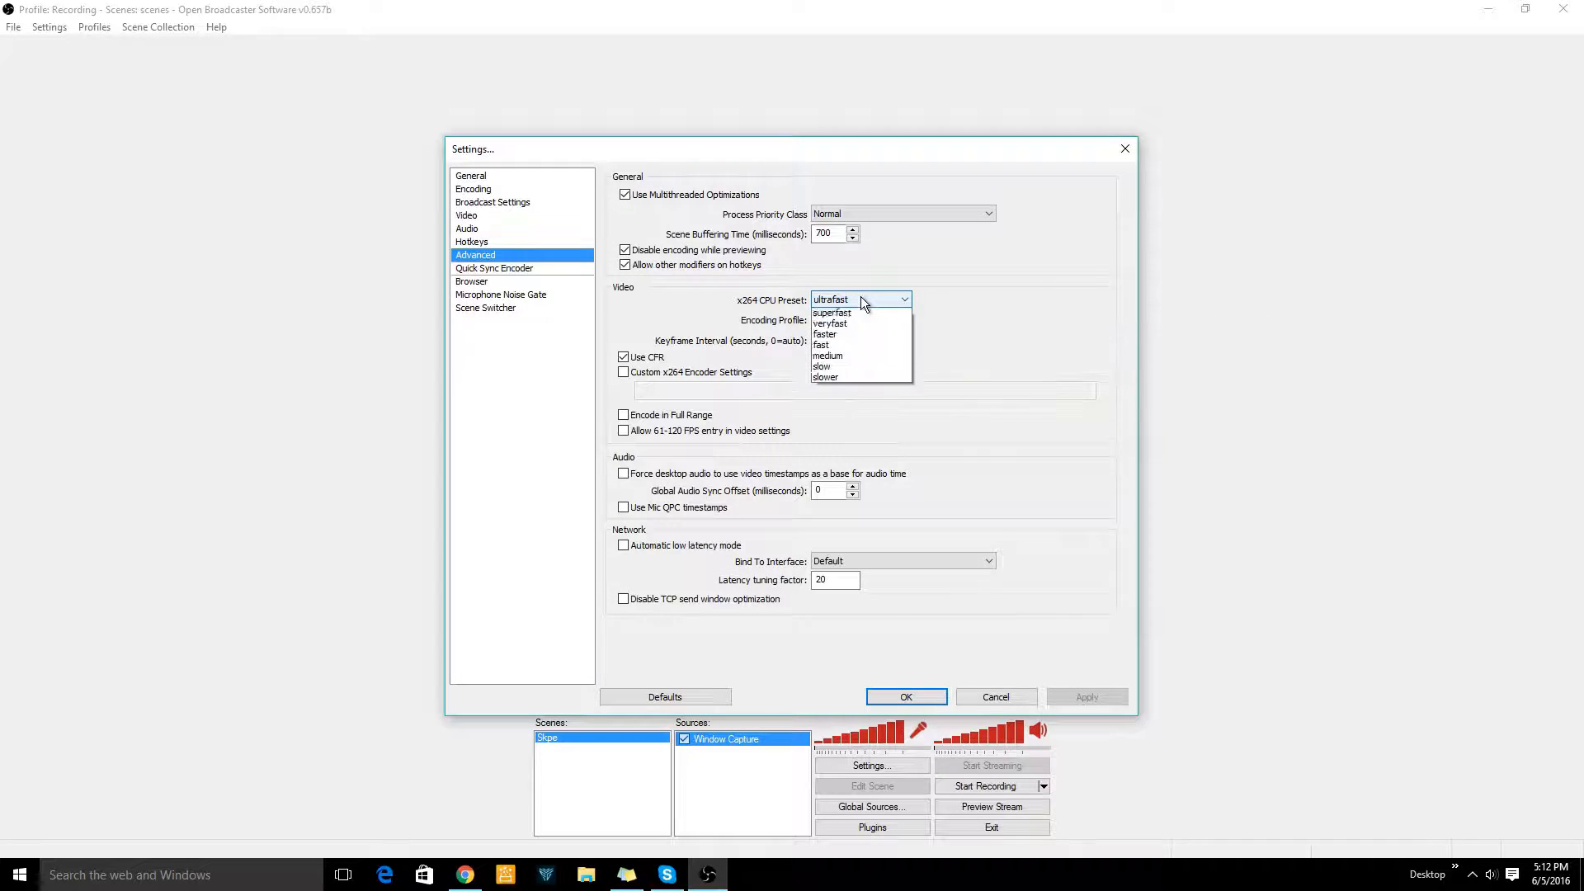
{"action": "left_click", "coordinate": [858, 298]}
{"action": "left_click", "coordinate": [839, 319]}
{"action": "left_click", "coordinate": [858, 327]}
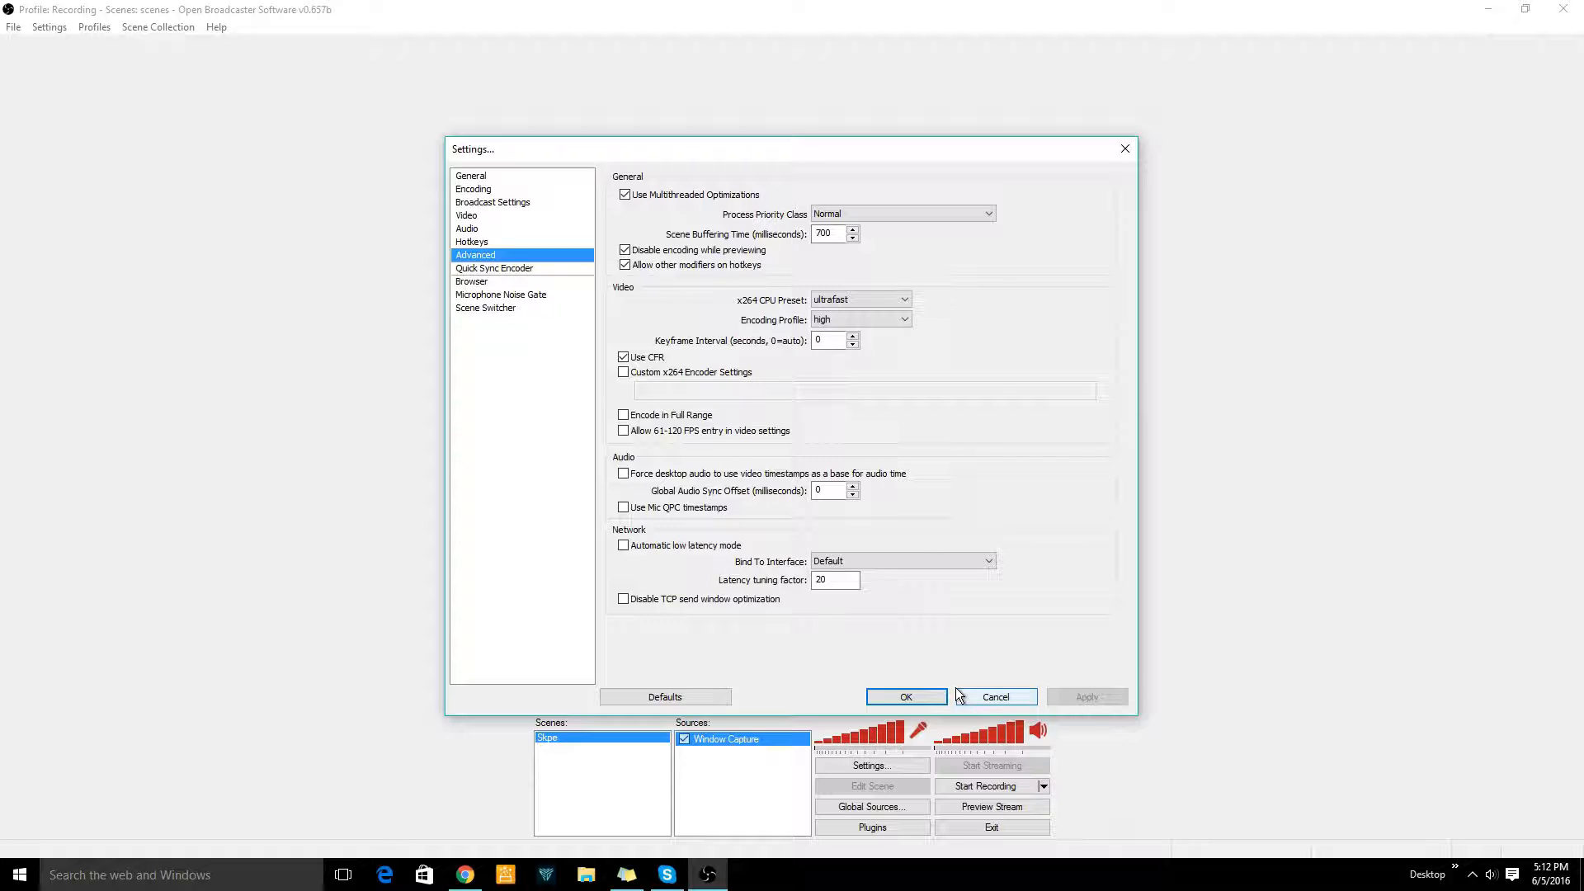
{"action": "left_click", "coordinate": [913, 698]}
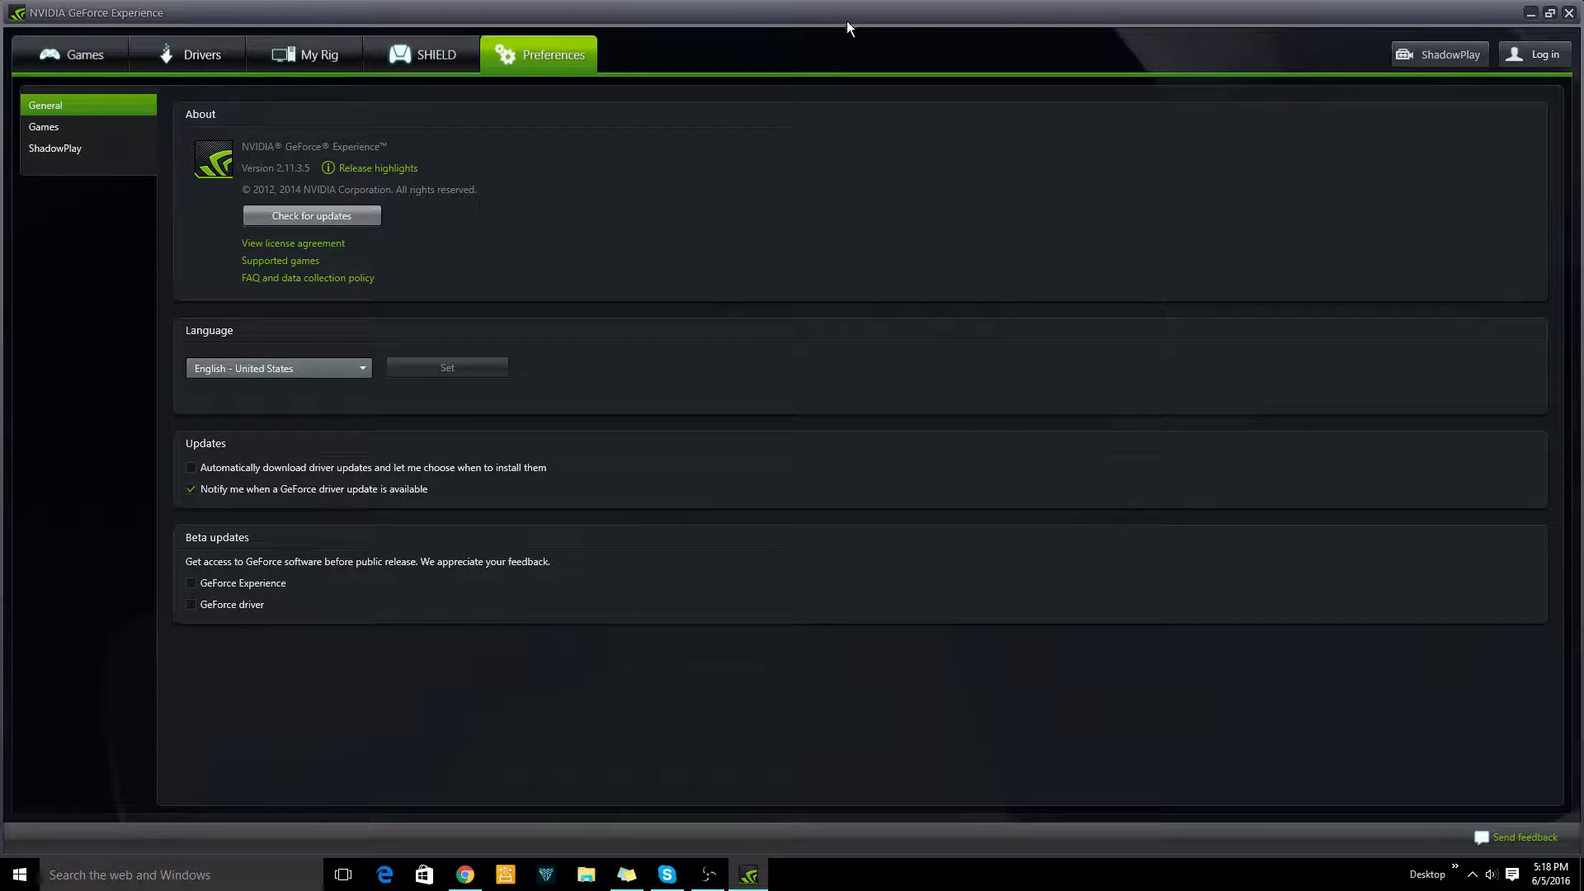
- In NVIDIA GeForce Experience, open ShadowPlay and set the custom recording quality to a 60 FPS frame rate and 50 Mbps bit rate
{"action": "left_click", "coordinate": [1457, 53]}
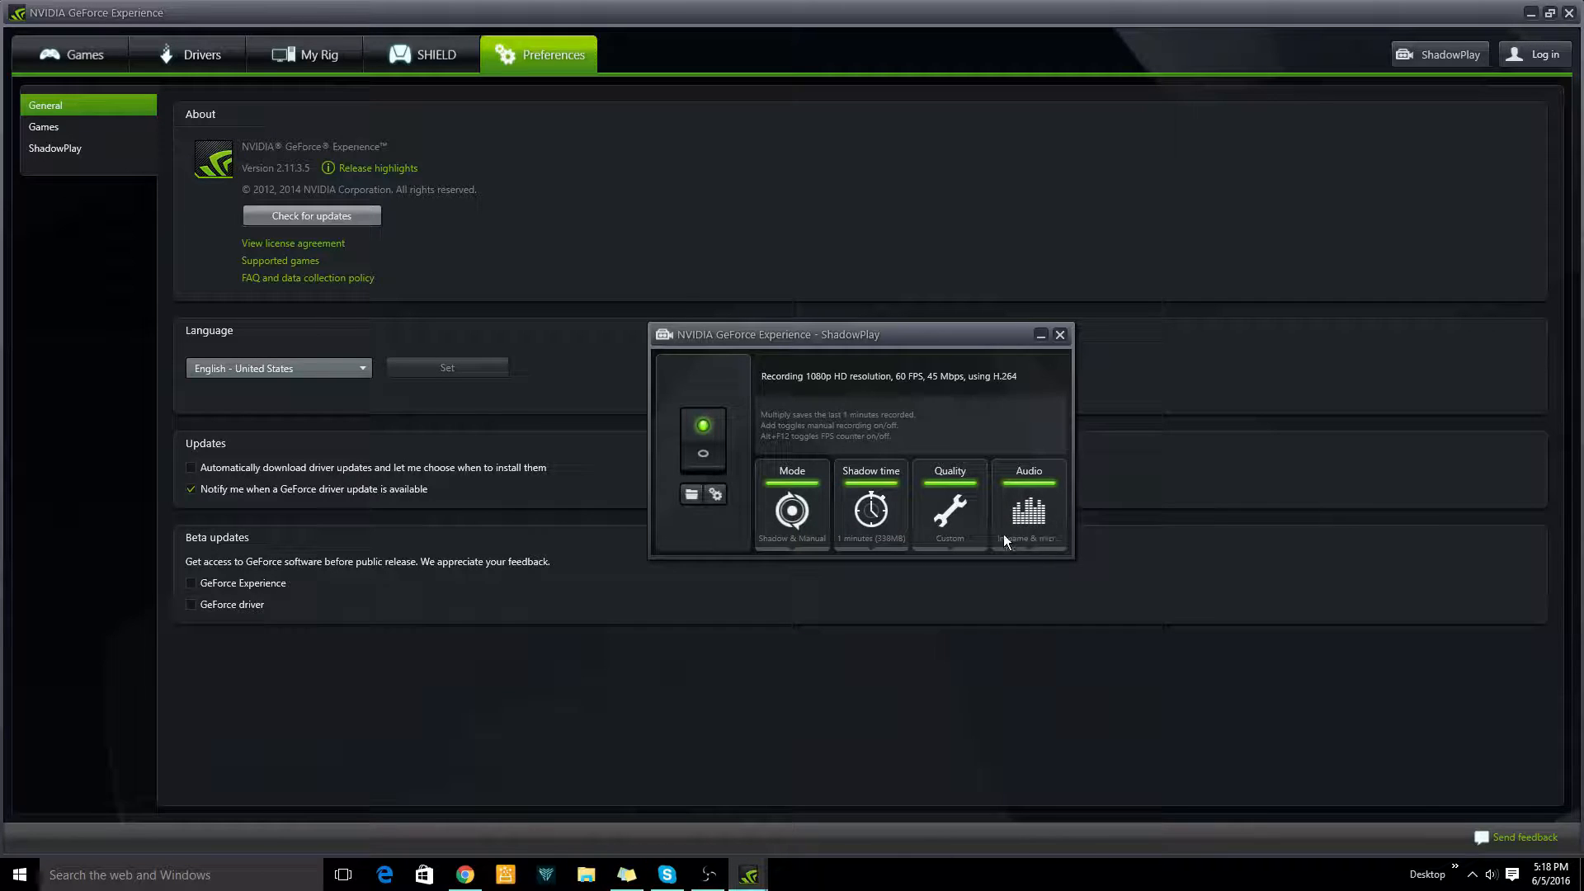
{"action": "left_click", "coordinate": [1027, 516]}
{"action": "mouse_move", "coordinate": [937, 512]}
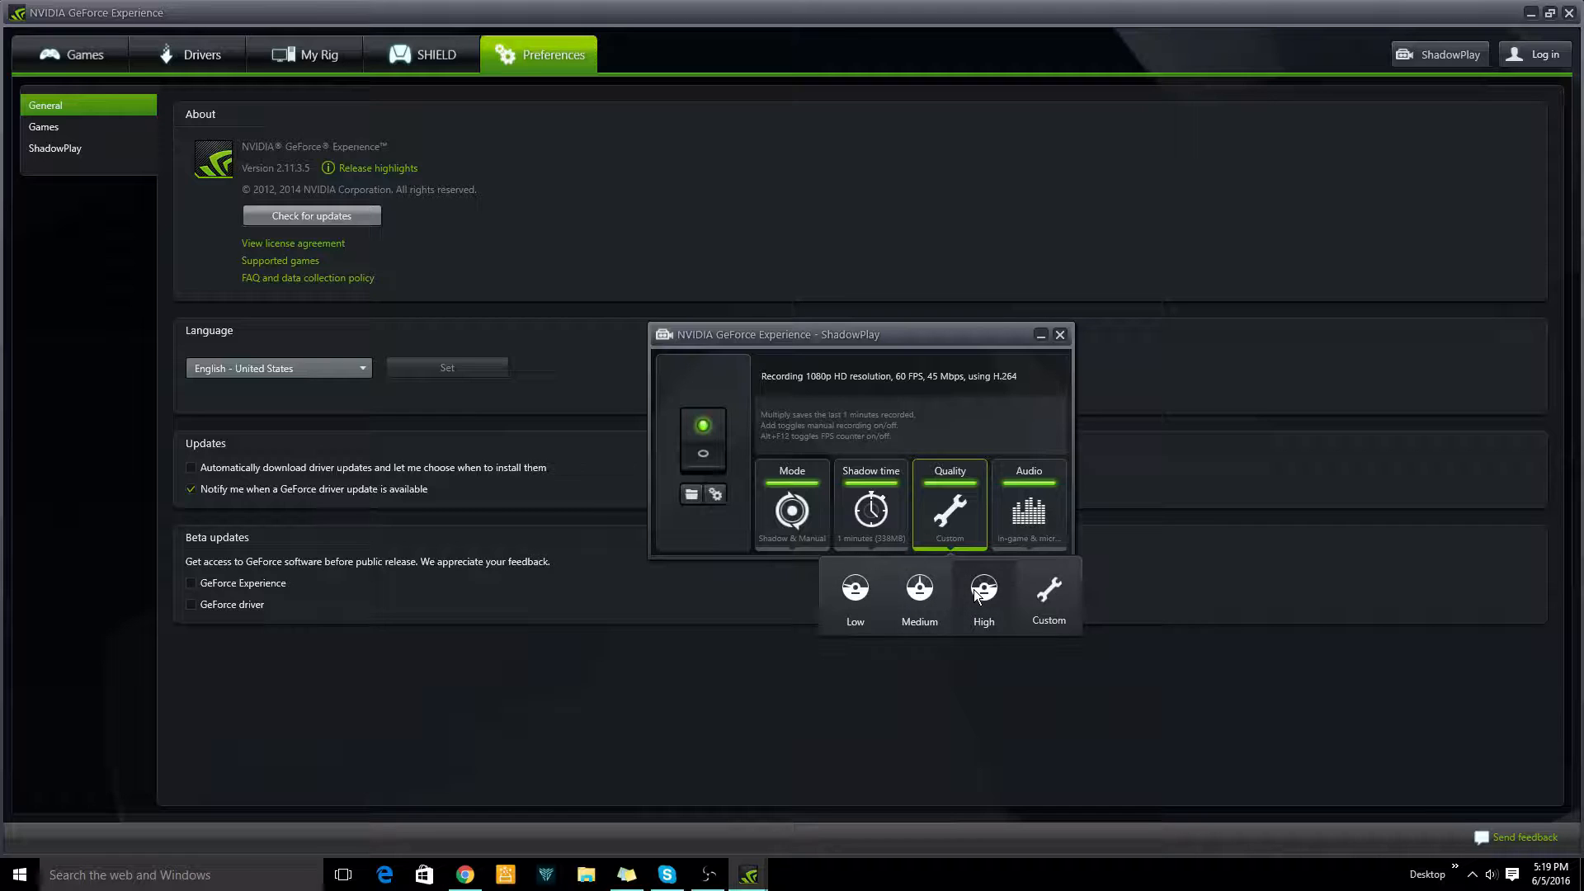
{"action": "left_click", "coordinate": [1051, 621]}
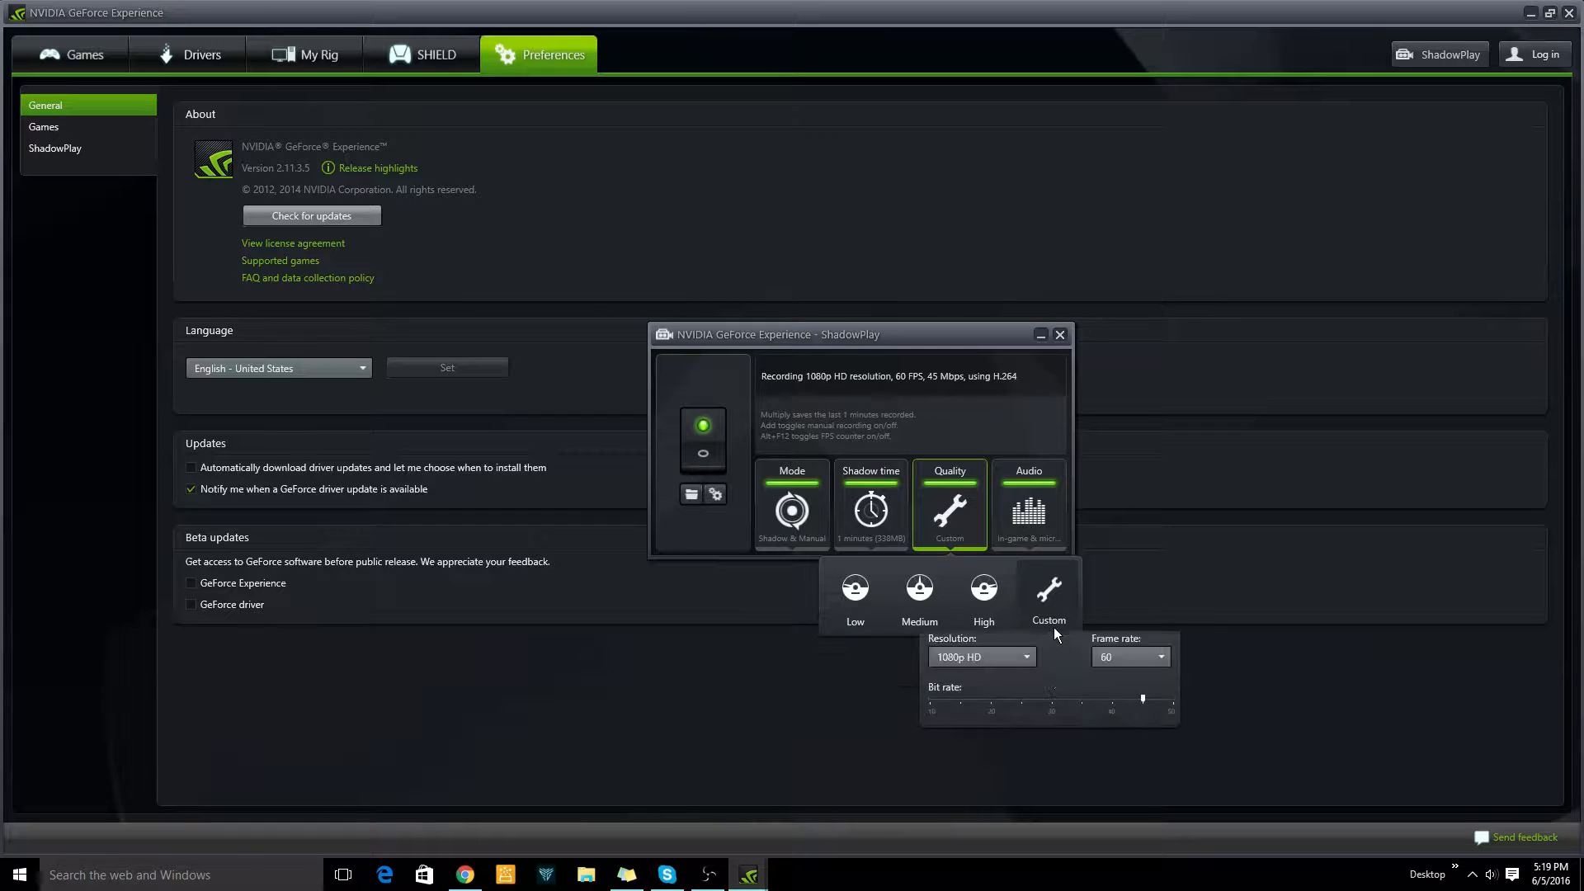
{"action": "left_click", "coordinate": [1005, 671]}
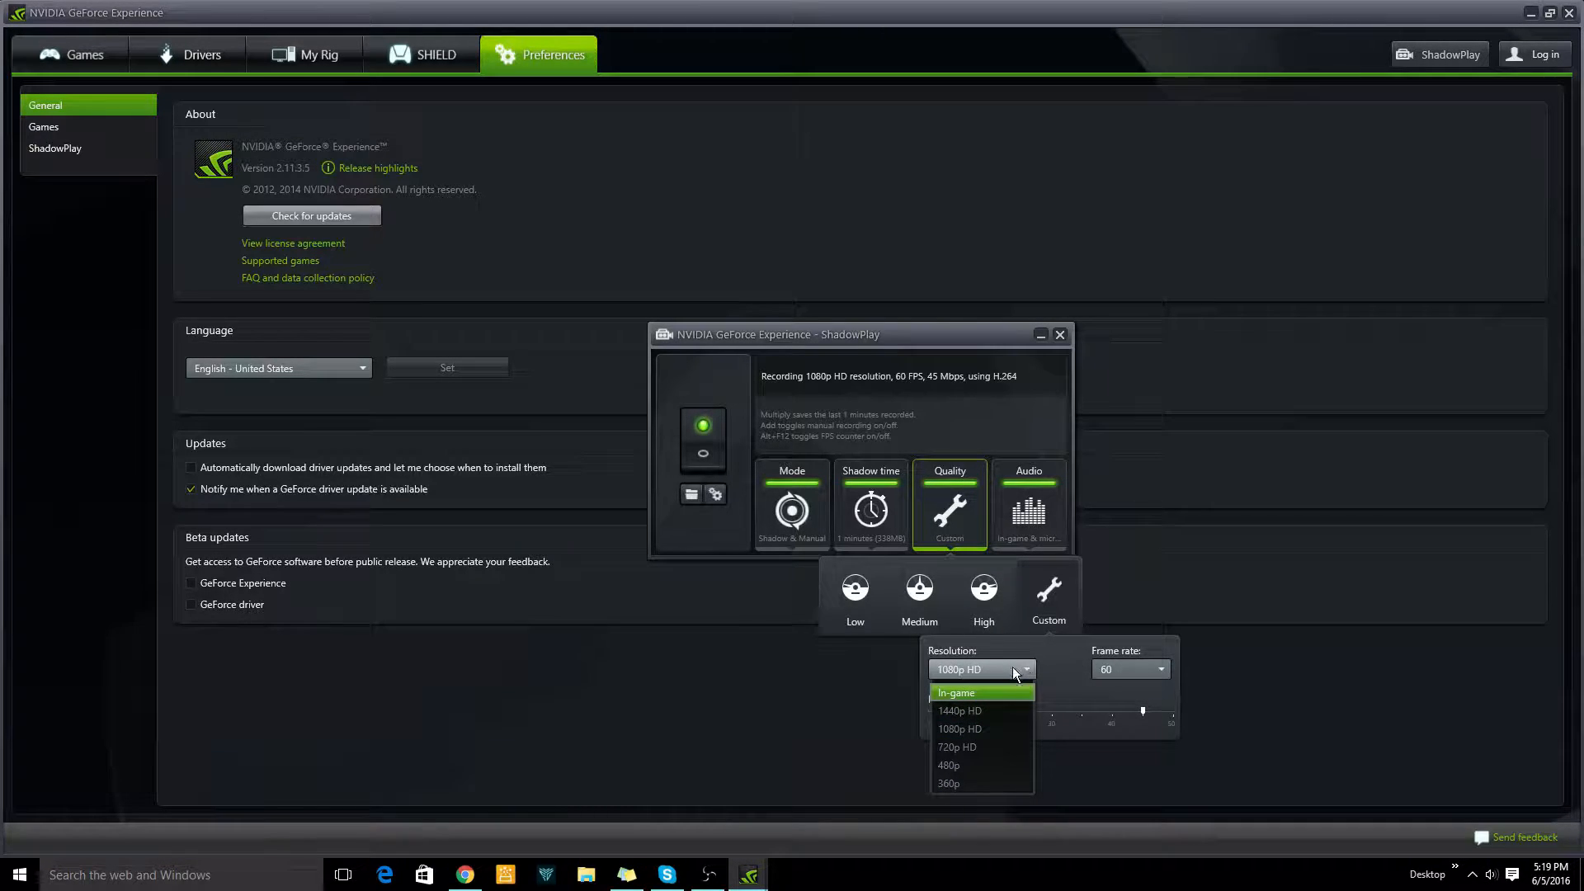
{"action": "left_click", "coordinate": [1097, 669]}
{"action": "left_click", "coordinate": [1116, 673]}
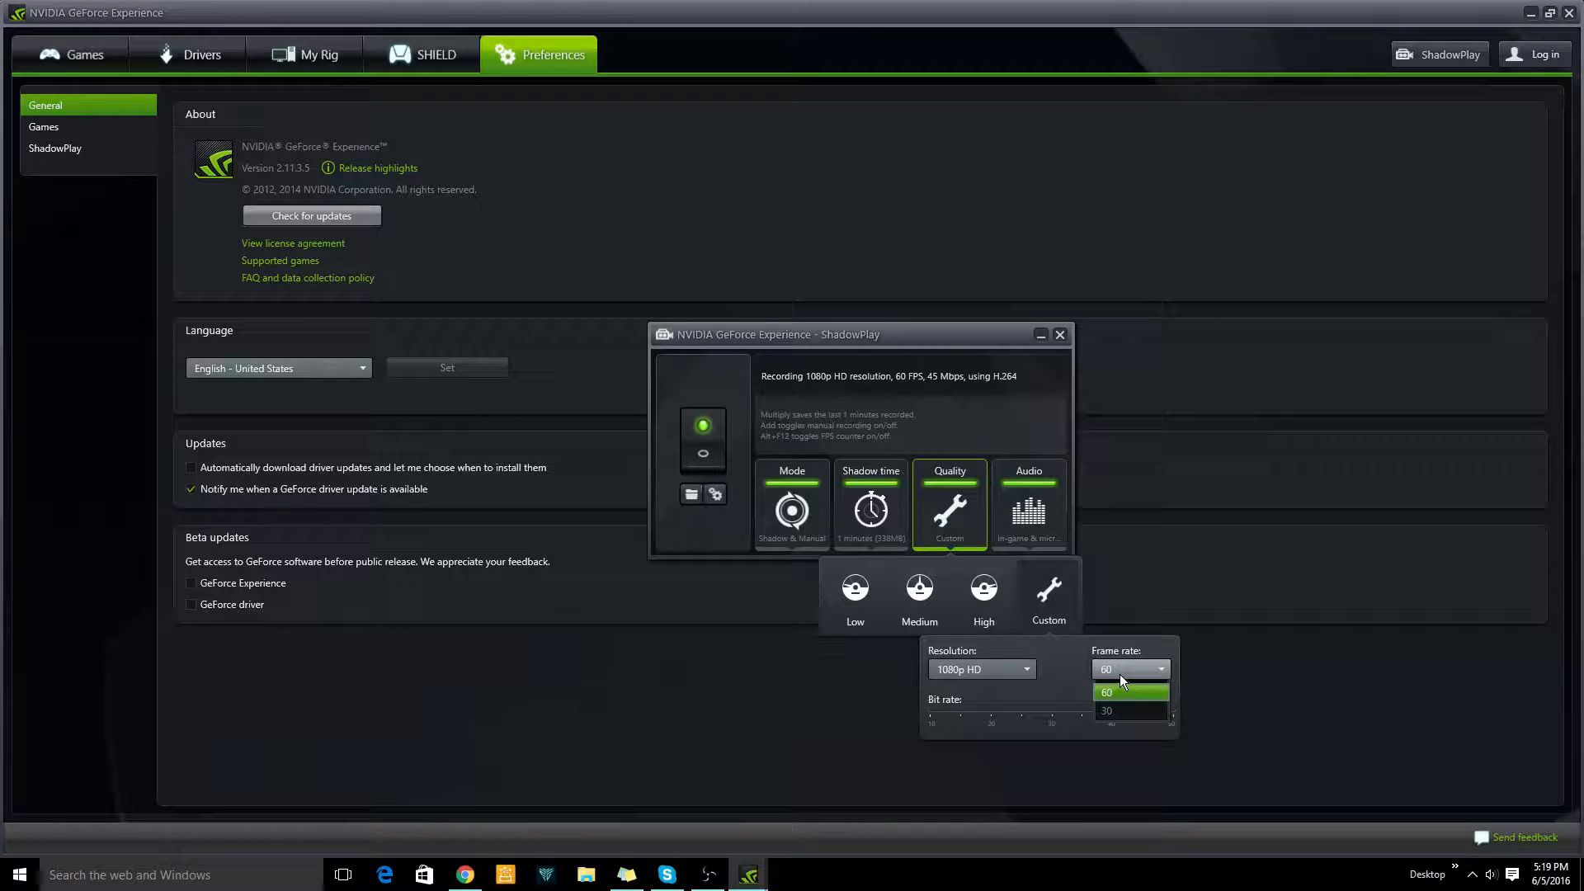
{"action": "left_click", "coordinate": [1104, 691]}
{"action": "left_click", "coordinate": [1172, 712]}
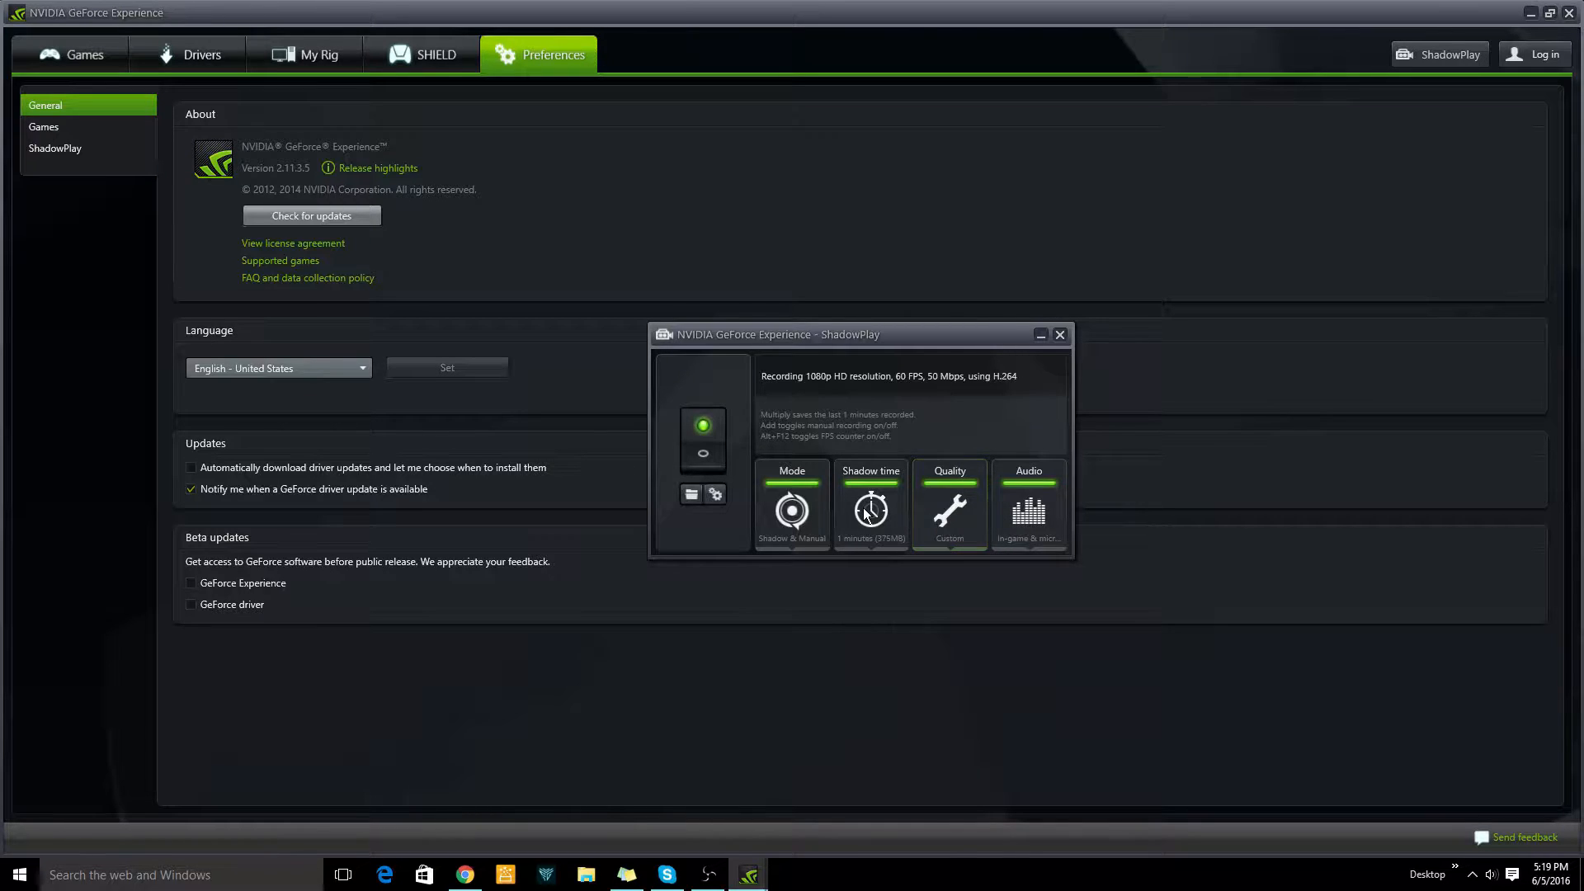
- Set ShadowPlay's shadow time to 11 minutes
{"action": "mouse_move", "coordinate": [865, 513]}
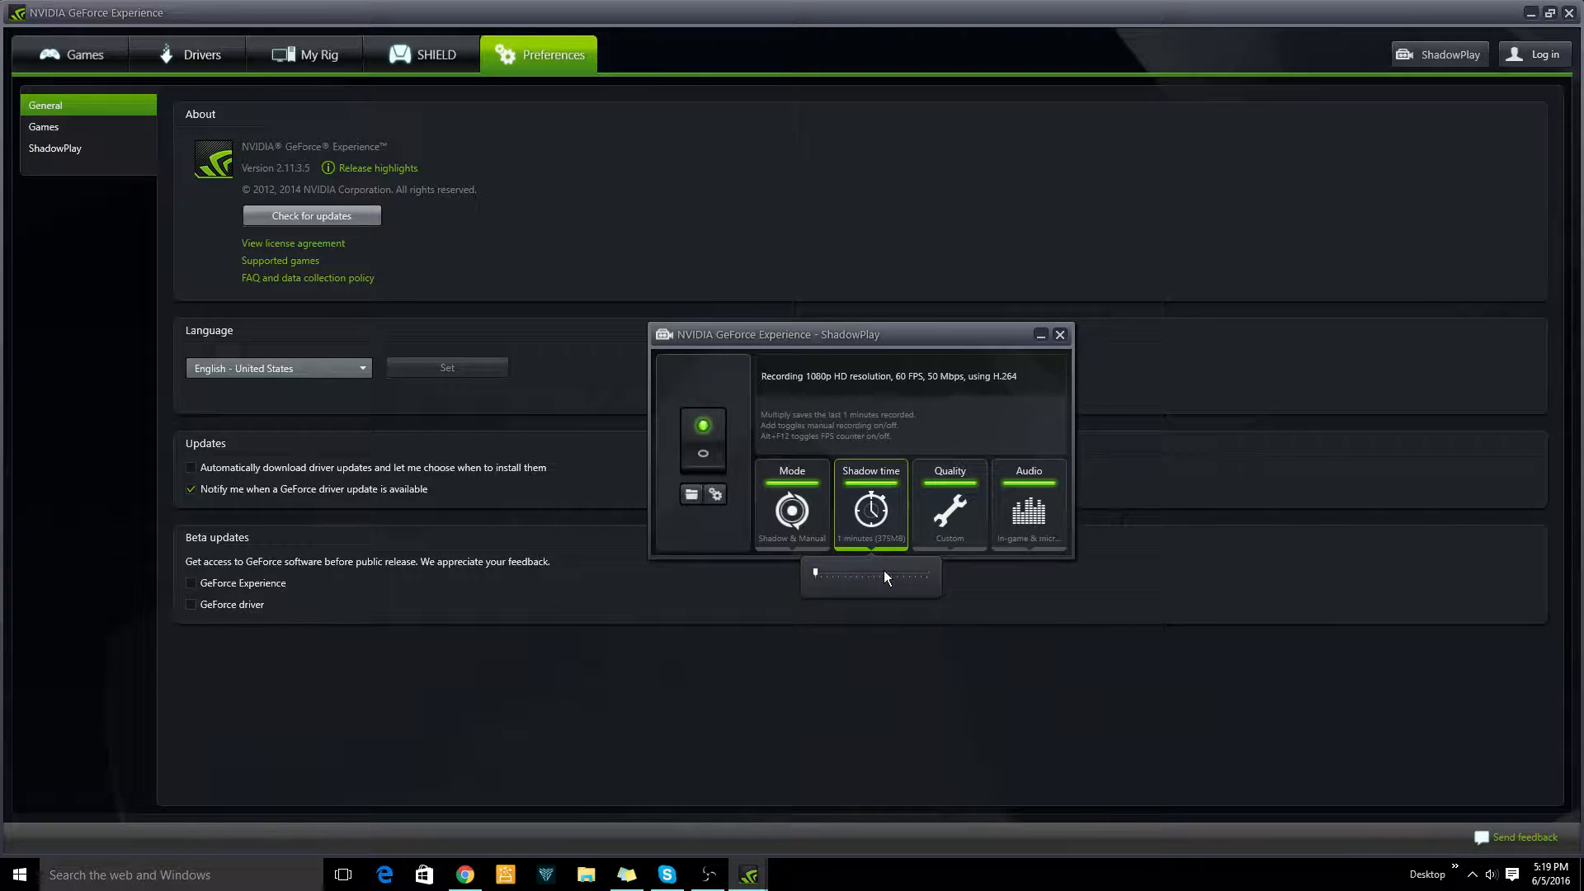
{"action": "left_click_drag", "start_coordinate": [814, 571], "coordinate": [873, 570]}
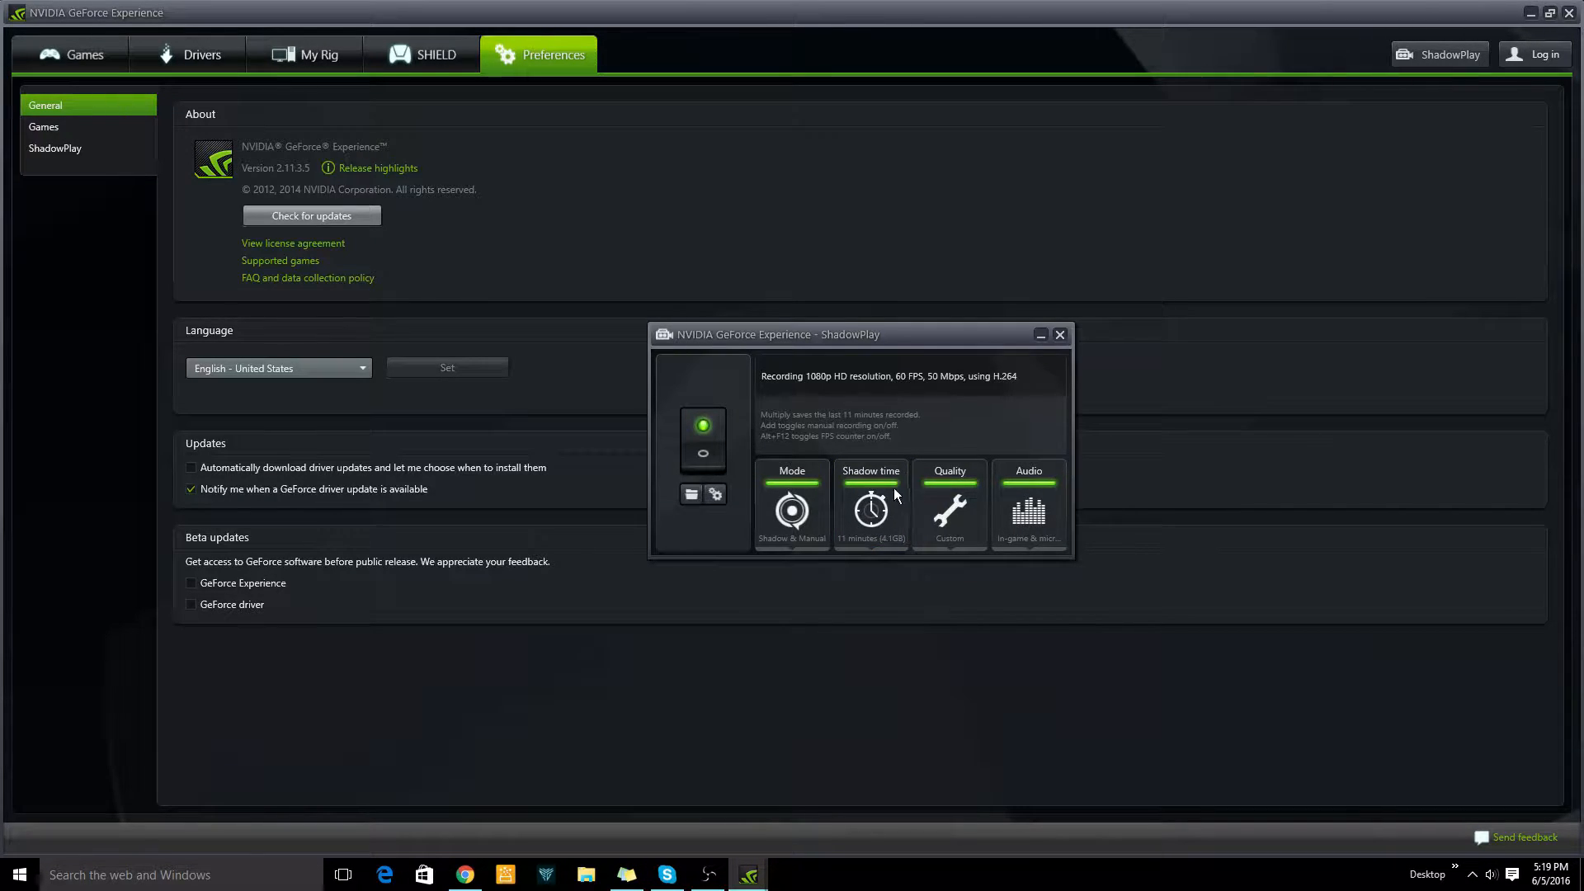
- Choose the Shadow & Manual recording mode in ShadowPlay and close its settings window
{"action": "left_click", "coordinate": [802, 496]}
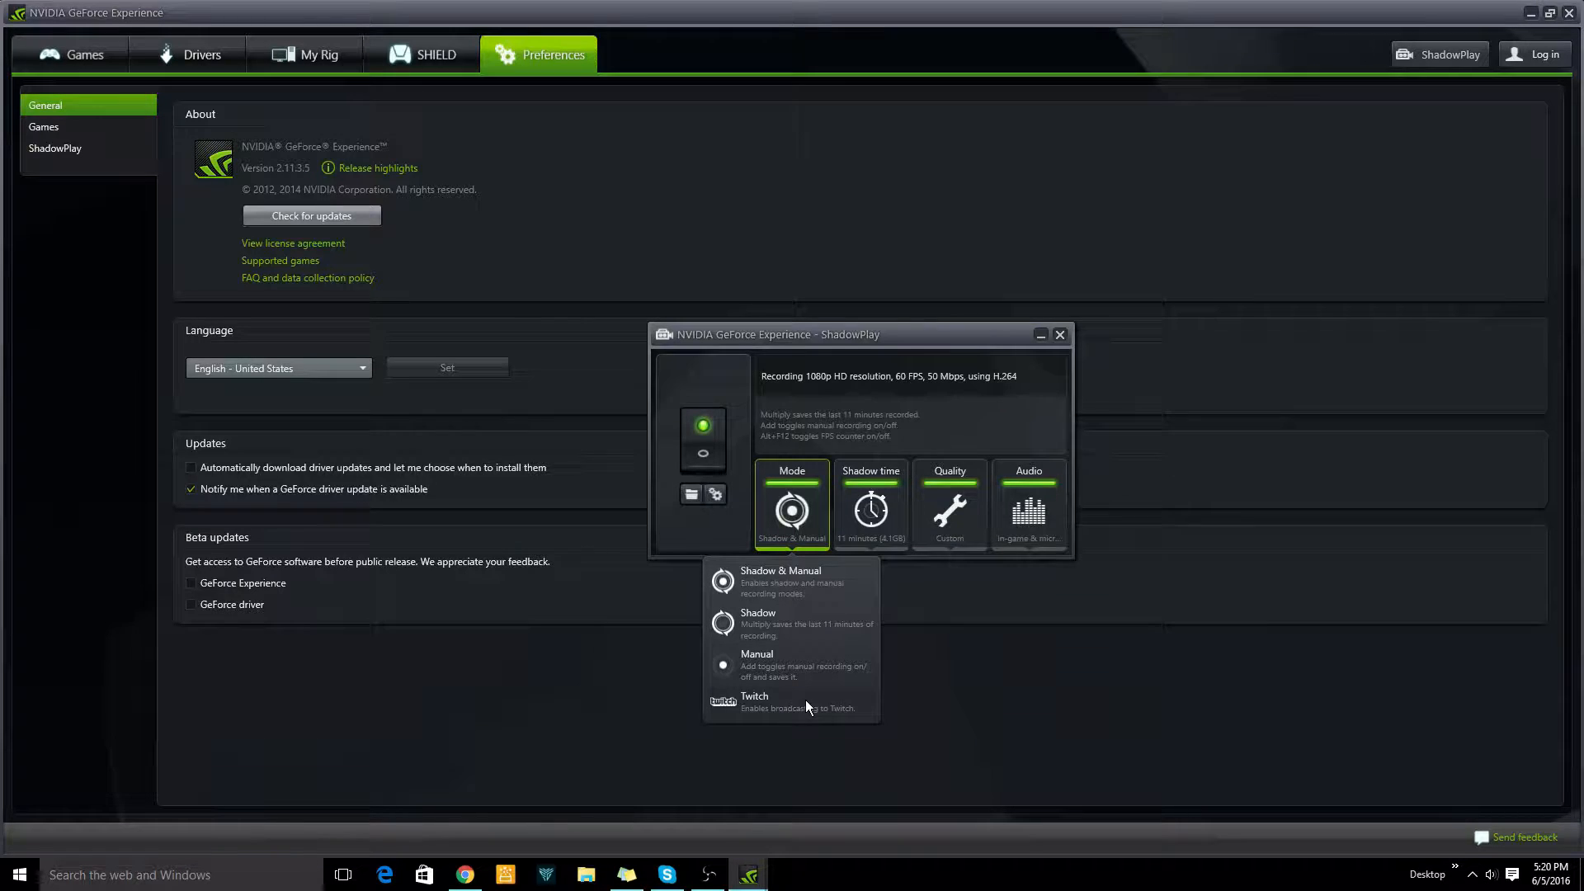
{"action": "left_click", "coordinate": [780, 577]}
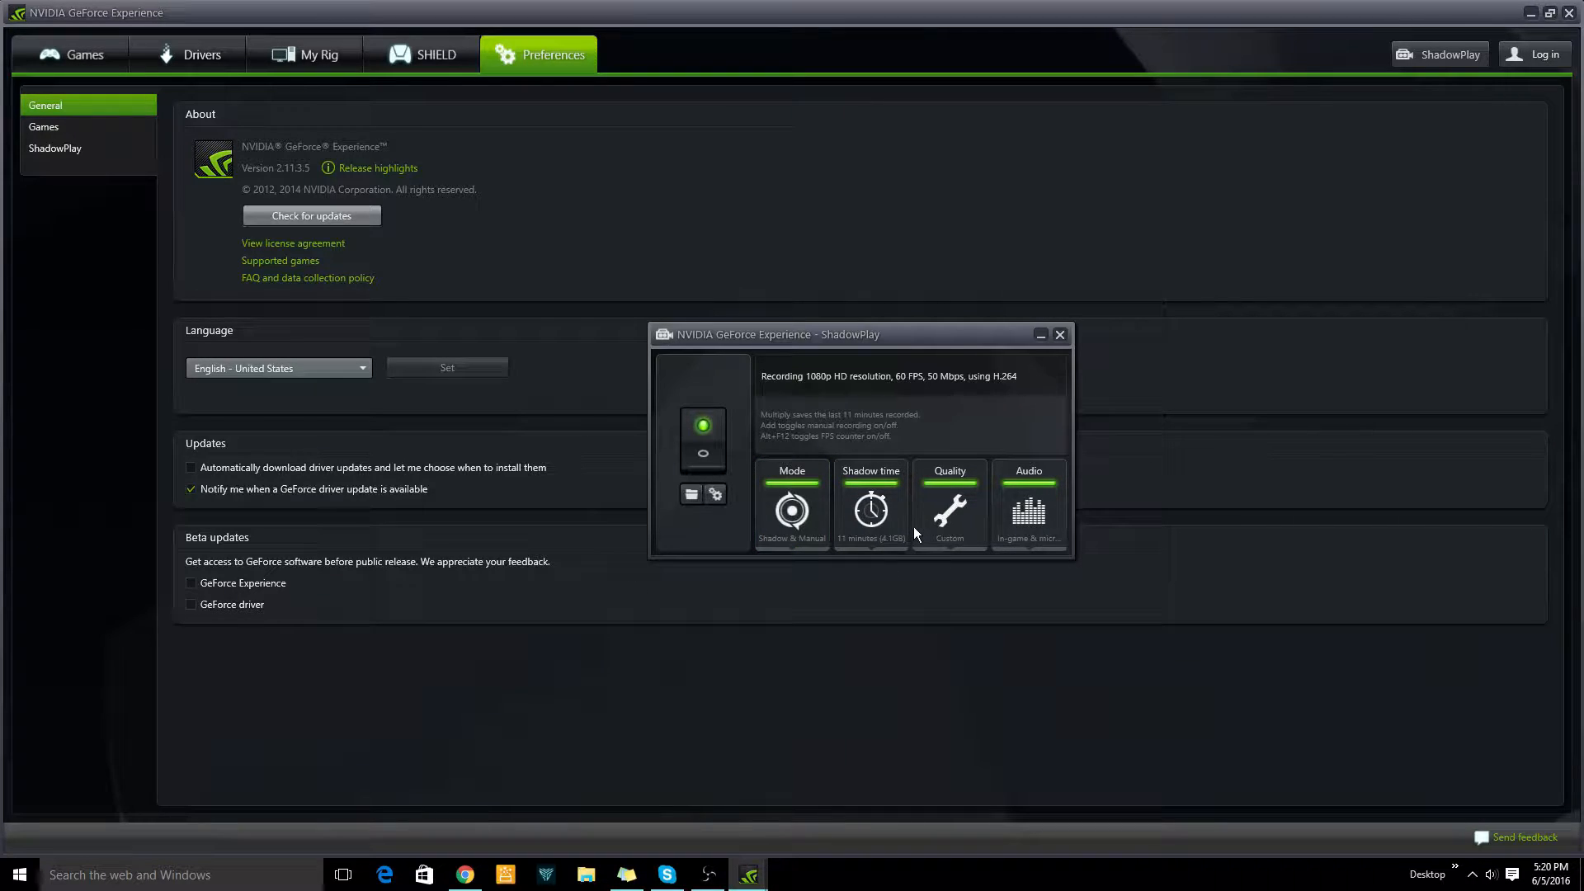
{"action": "left_click", "coordinate": [1059, 334]}
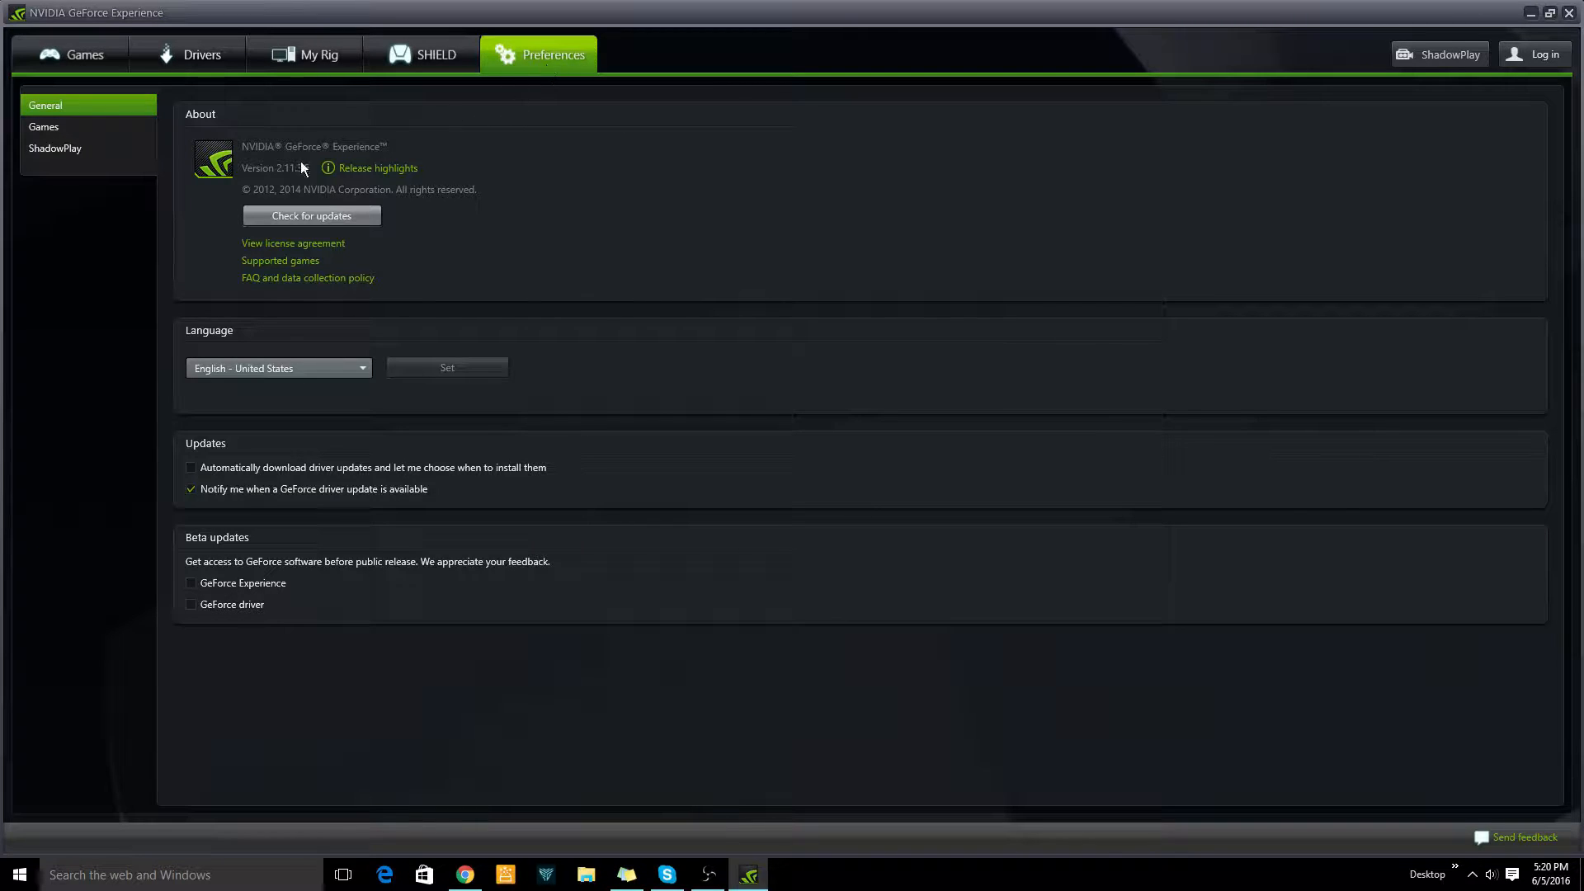
- In the ShadowPlay preferences, turn the FPS counter overlay off and place the status indicator in the upper-left corner of the recorded screen
{"action": "left_click", "coordinate": [73, 149]}
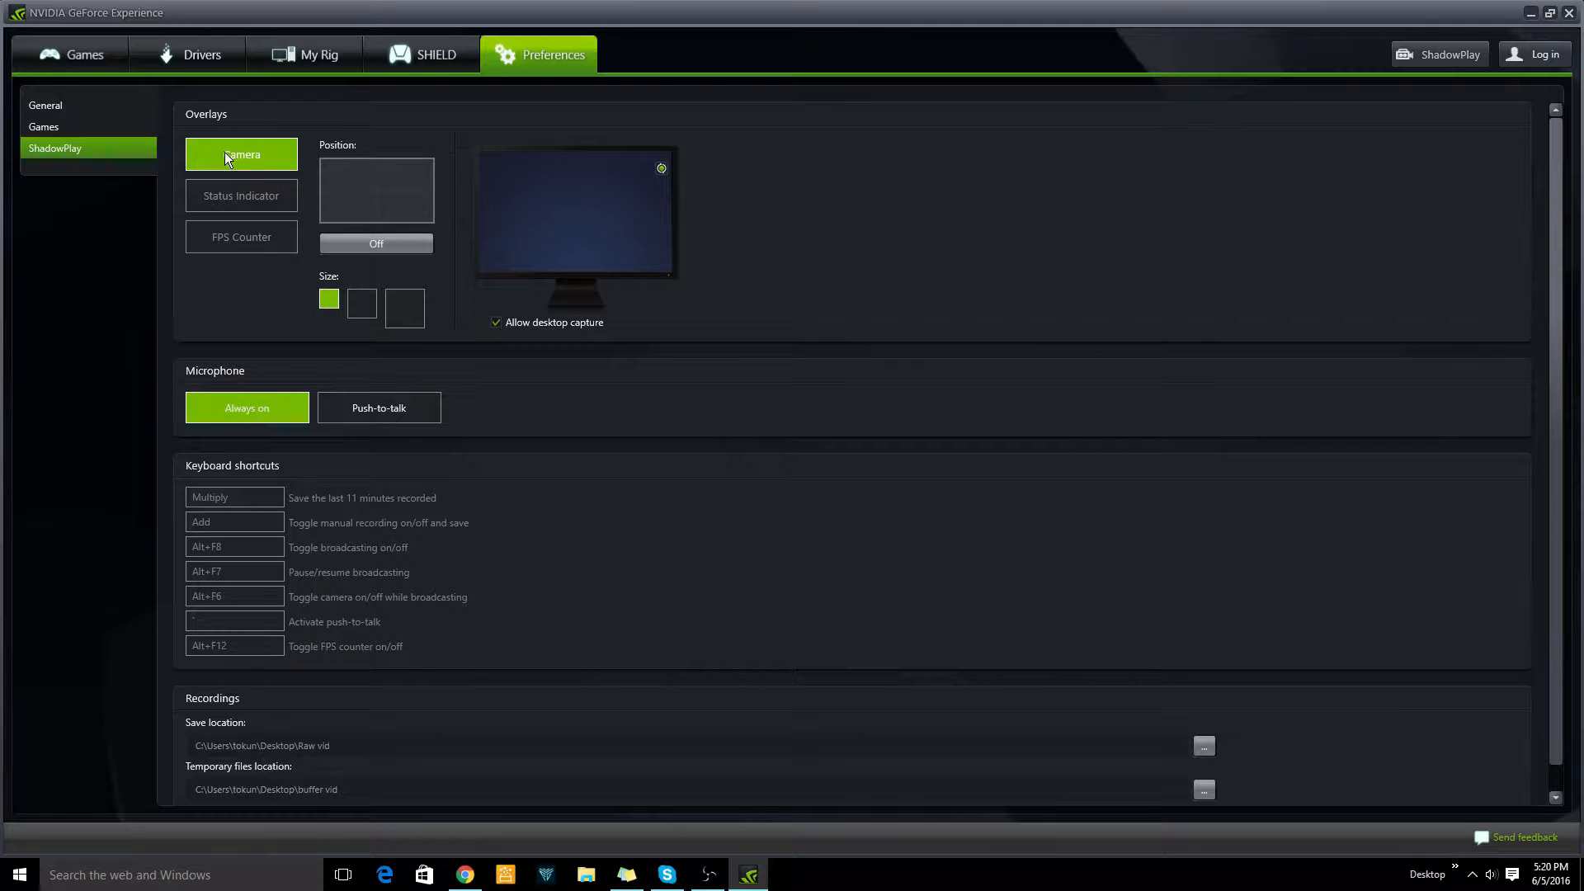
{"action": "left_click", "coordinate": [222, 239]}
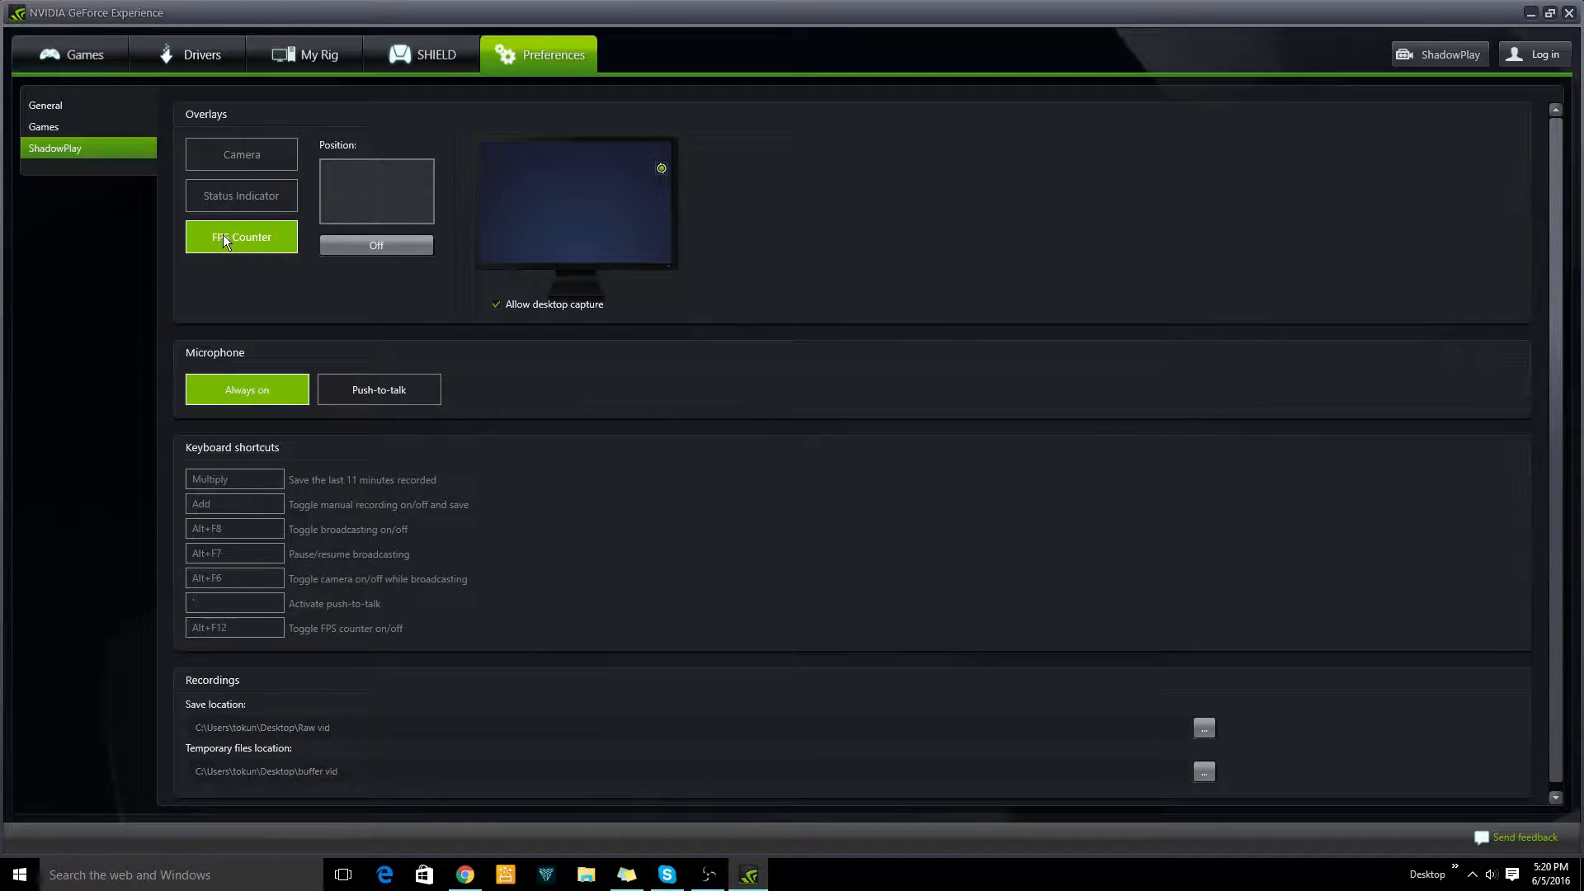
{"action": "left_click", "coordinate": [363, 183]}
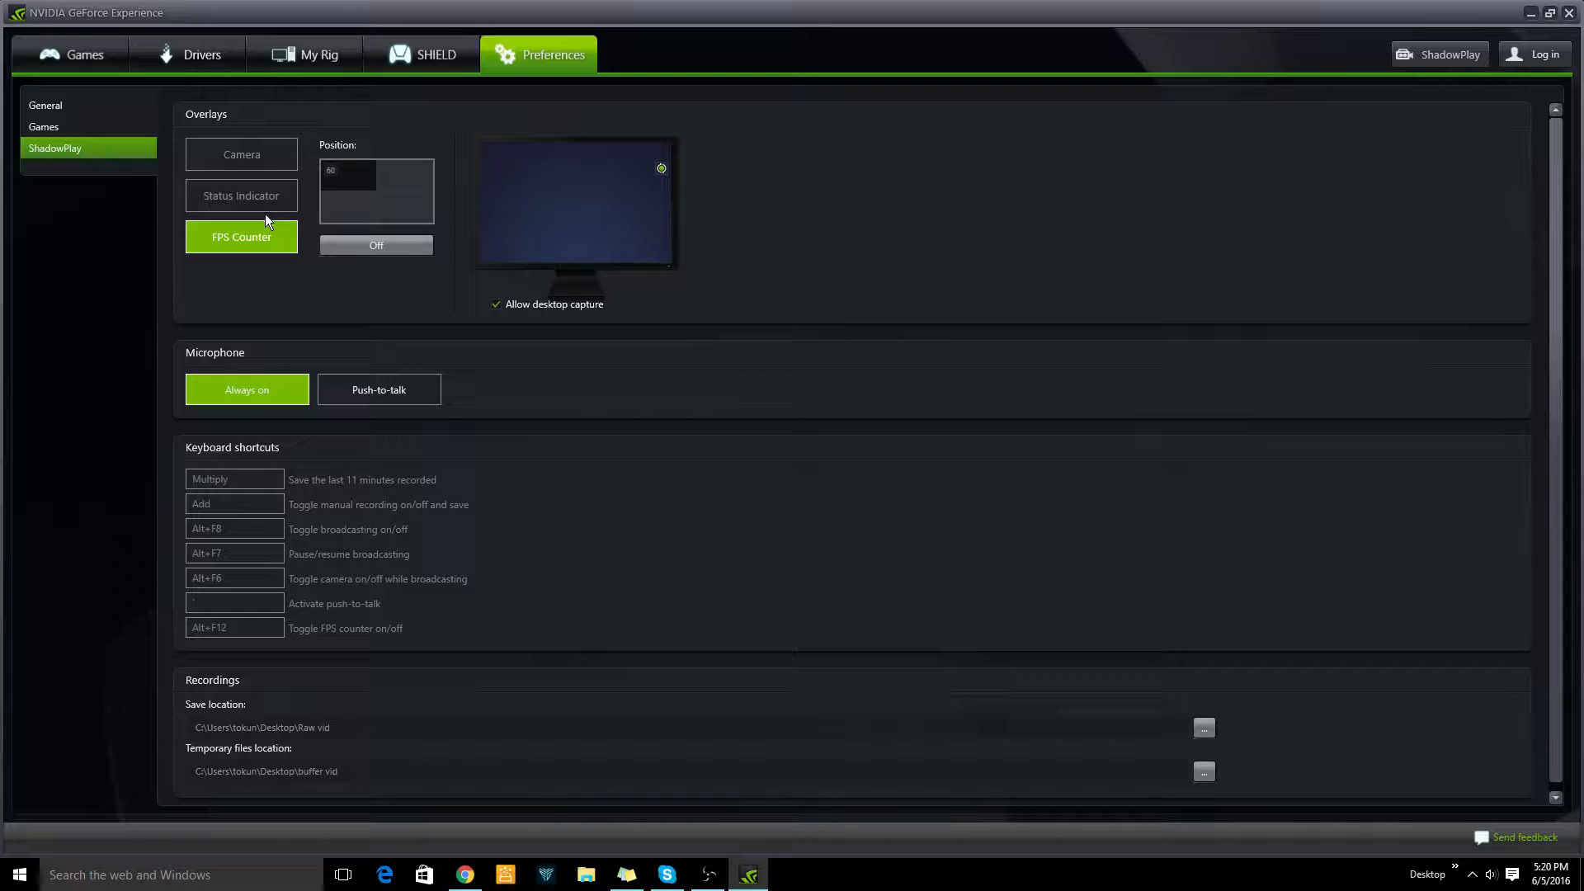
{"action": "left_click", "coordinate": [381, 246]}
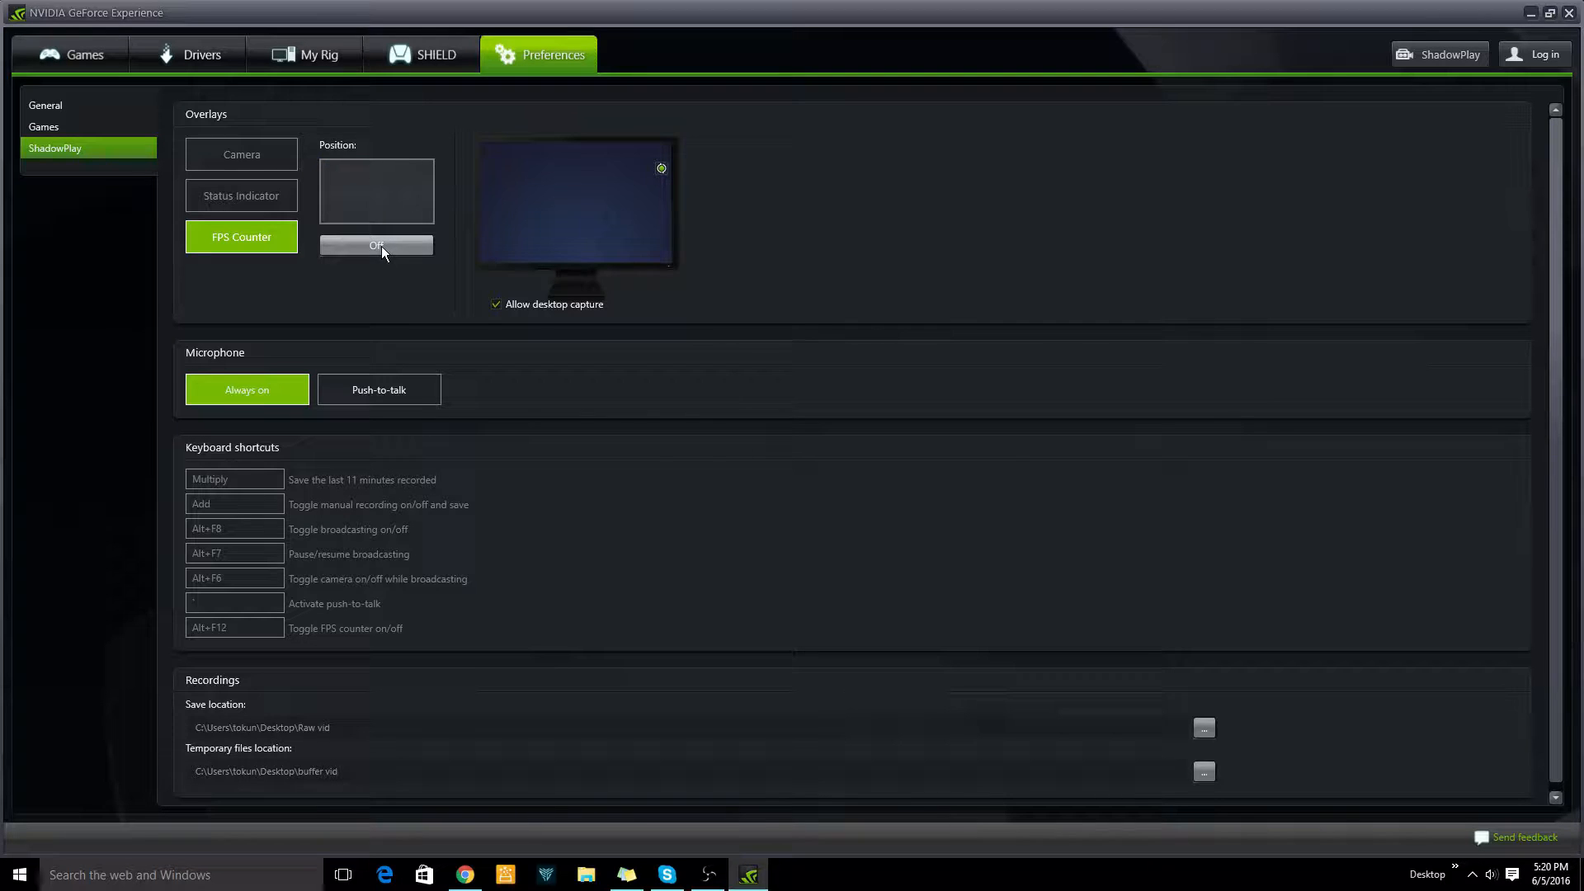
{"action": "left_click", "coordinate": [213, 191]}
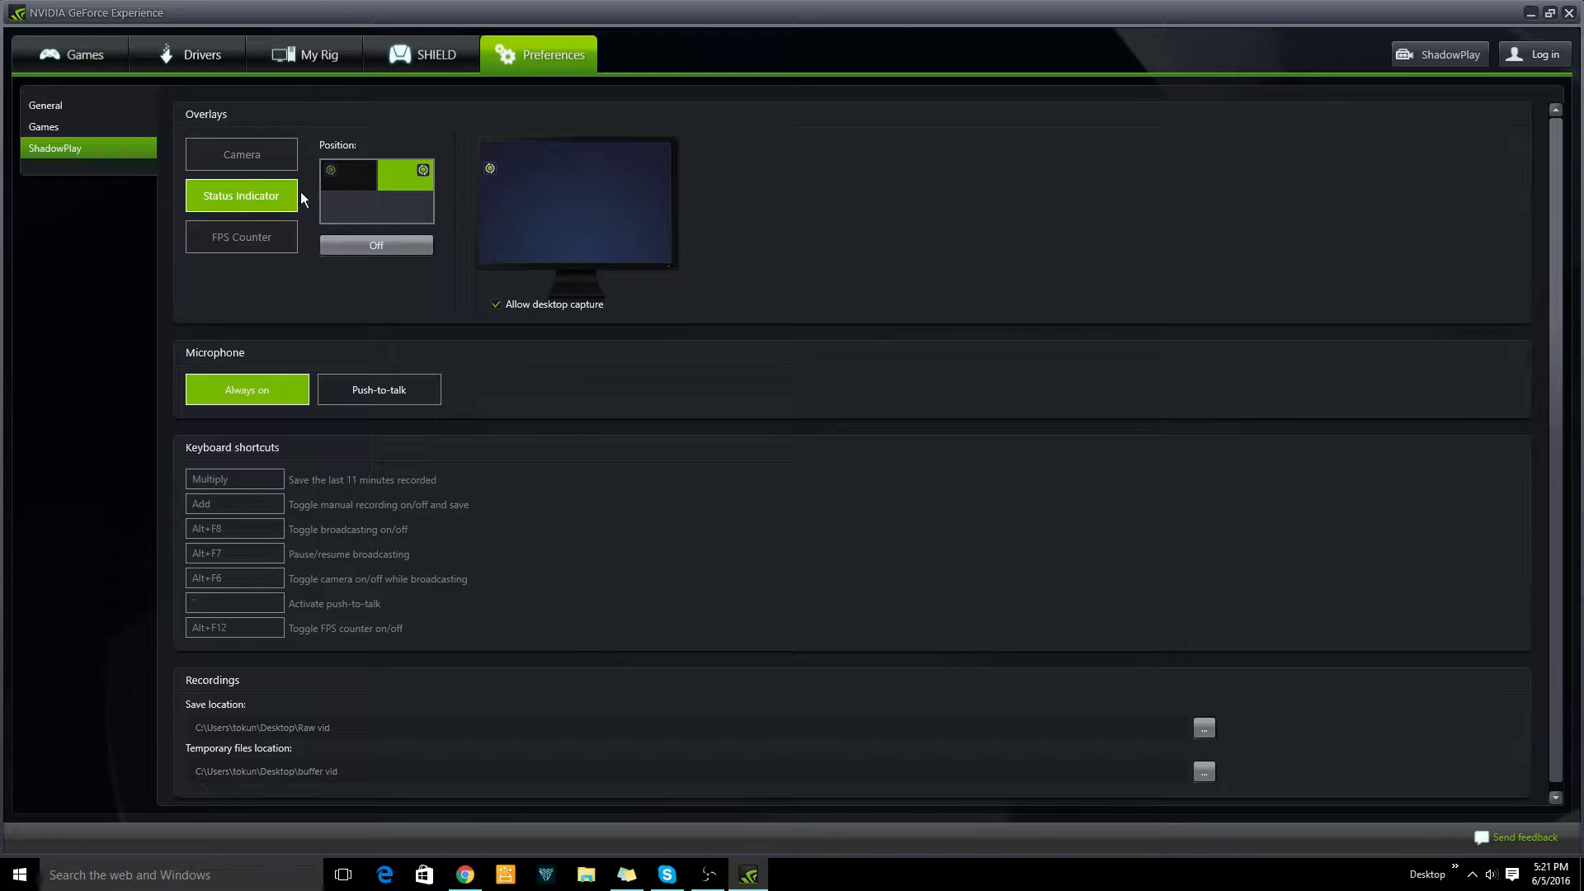
{"action": "left_click", "coordinate": [345, 176]}
- Check the camera overlay options and the keyboard shortcuts for saving the last recorded minutes and toggling manual recording
{"action": "left_click", "coordinate": [269, 162]}
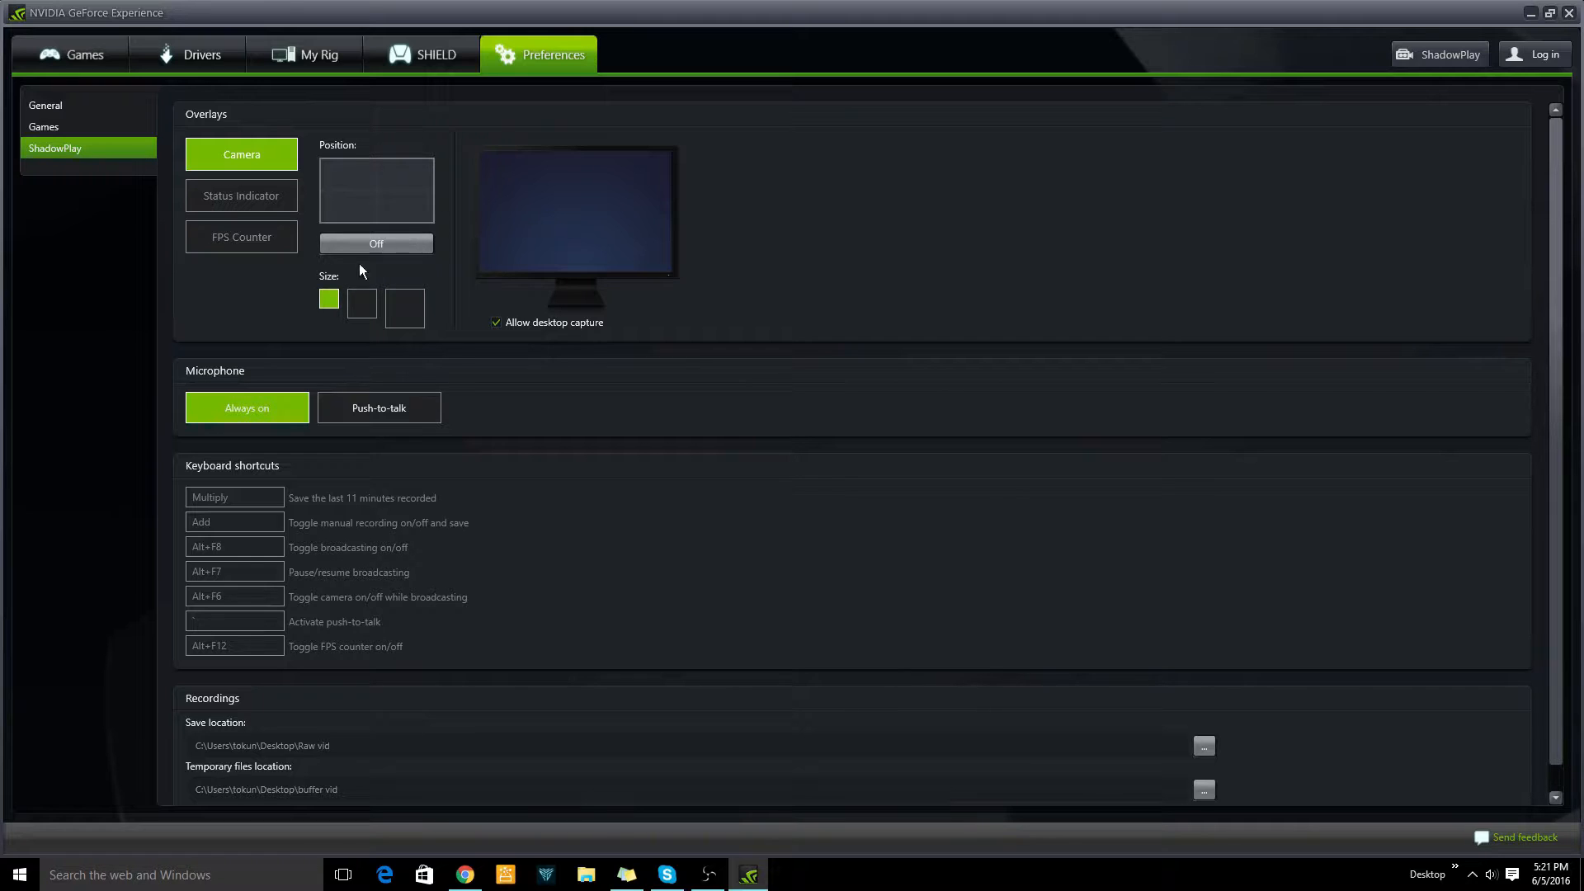
{"action": "left_click", "coordinate": [266, 500]}
{"action": "left_click", "coordinate": [277, 526]}
- Set the save location for recordings to the Raw vid folder on the Desktop
{"action": "scroll", "coordinate": [561, 699], "scroll_direction": "down", "scroll_amount": 1}
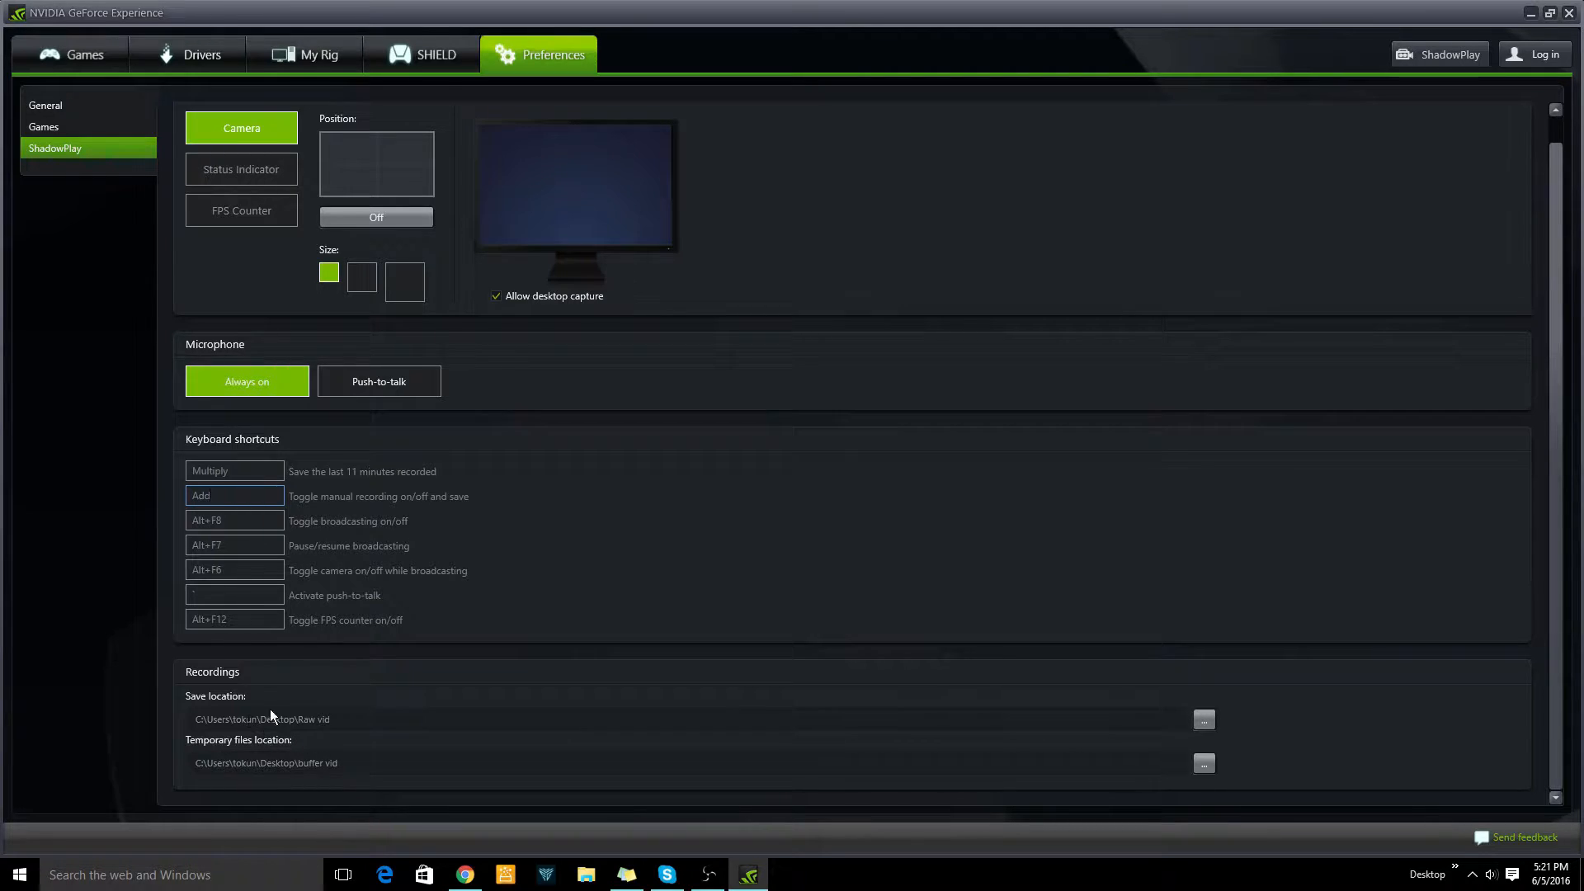
{"action": "left_click", "coordinate": [1203, 722]}
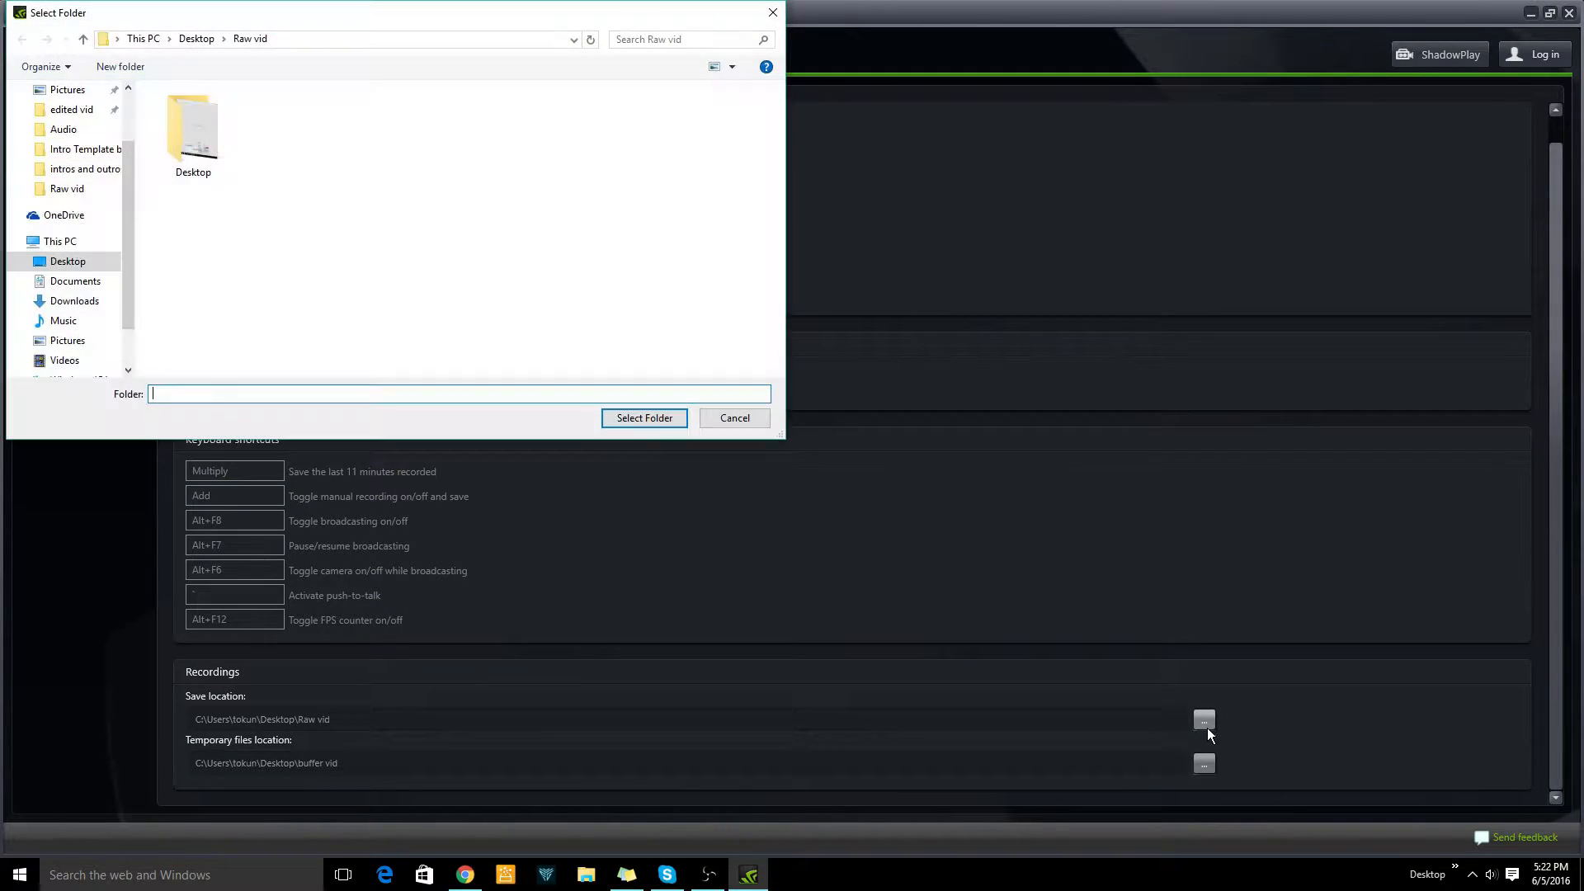
{"action": "left_click_drag", "start_coordinate": [179, 13], "coordinate": [426, 15]}
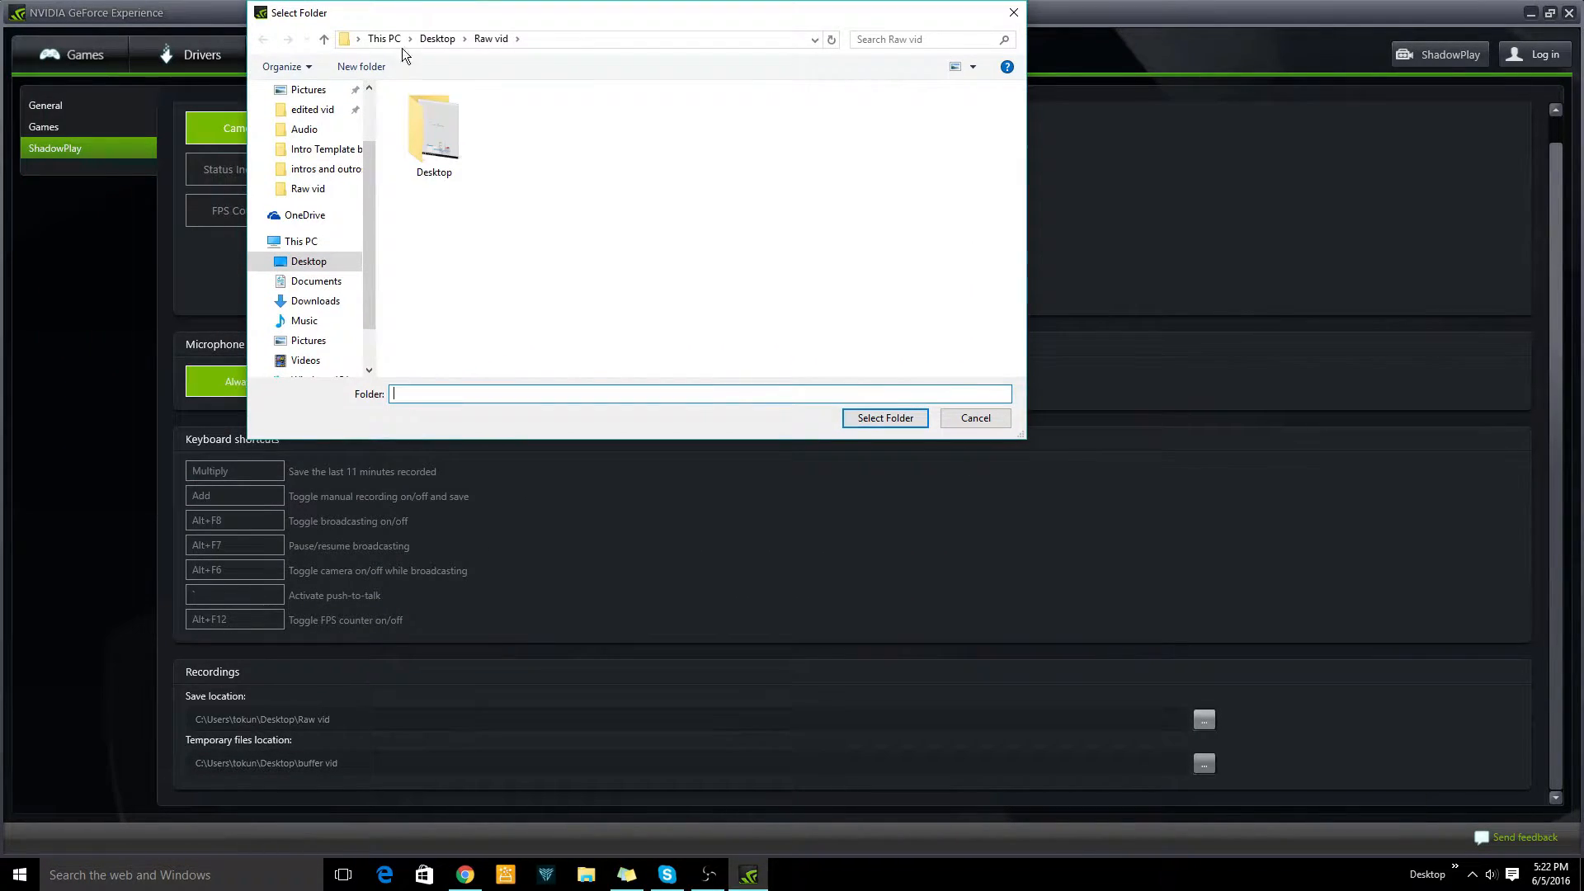
{"action": "left_click", "coordinate": [292, 262]}
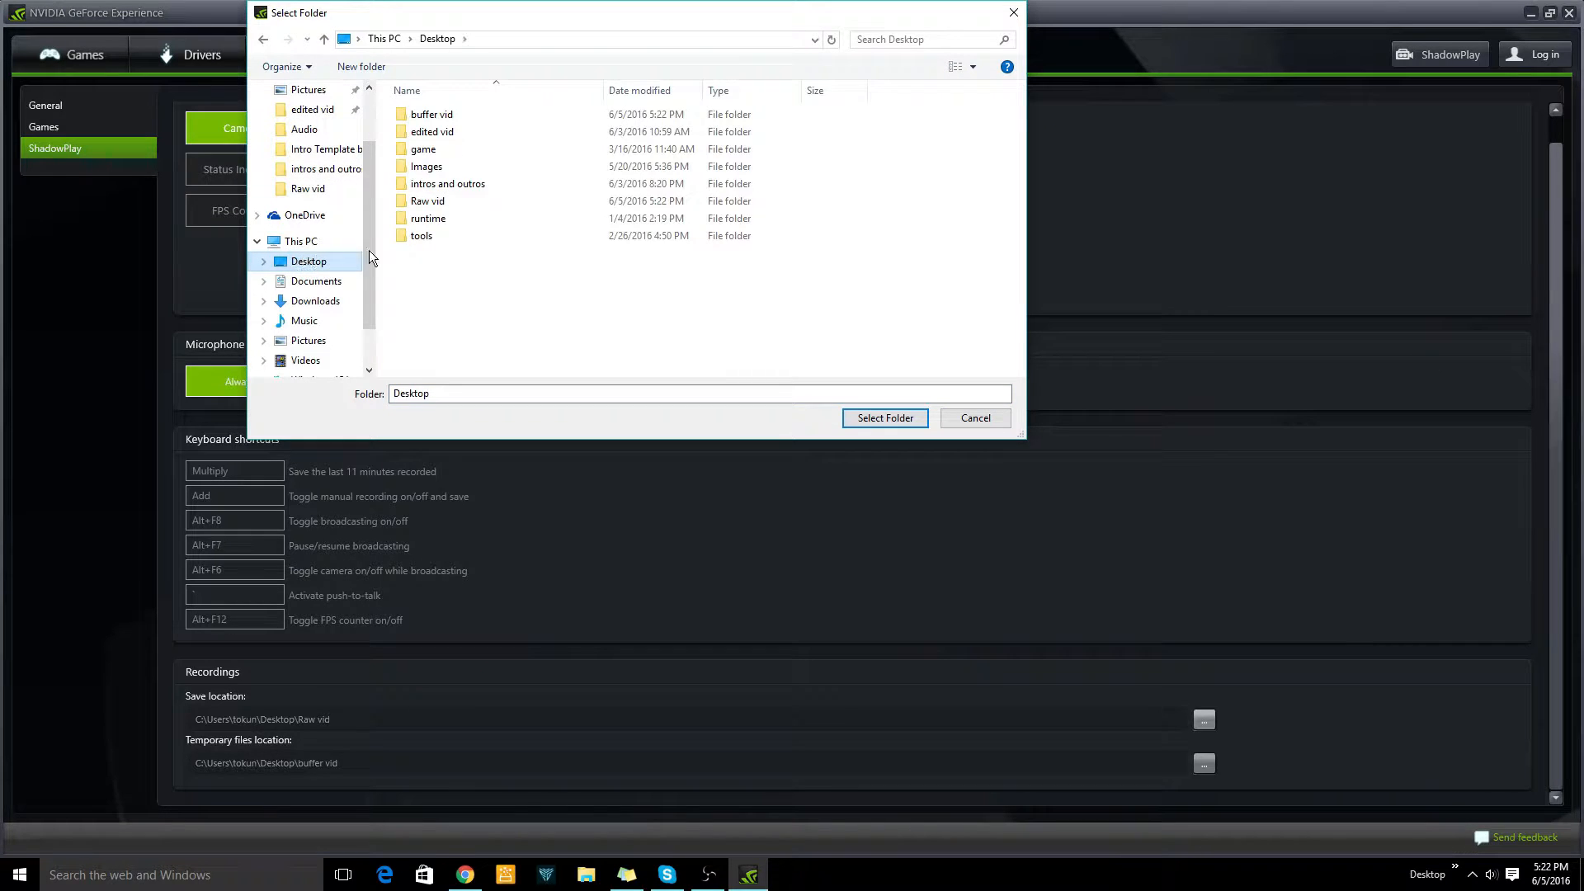
{"action": "left_click", "coordinate": [492, 201]}
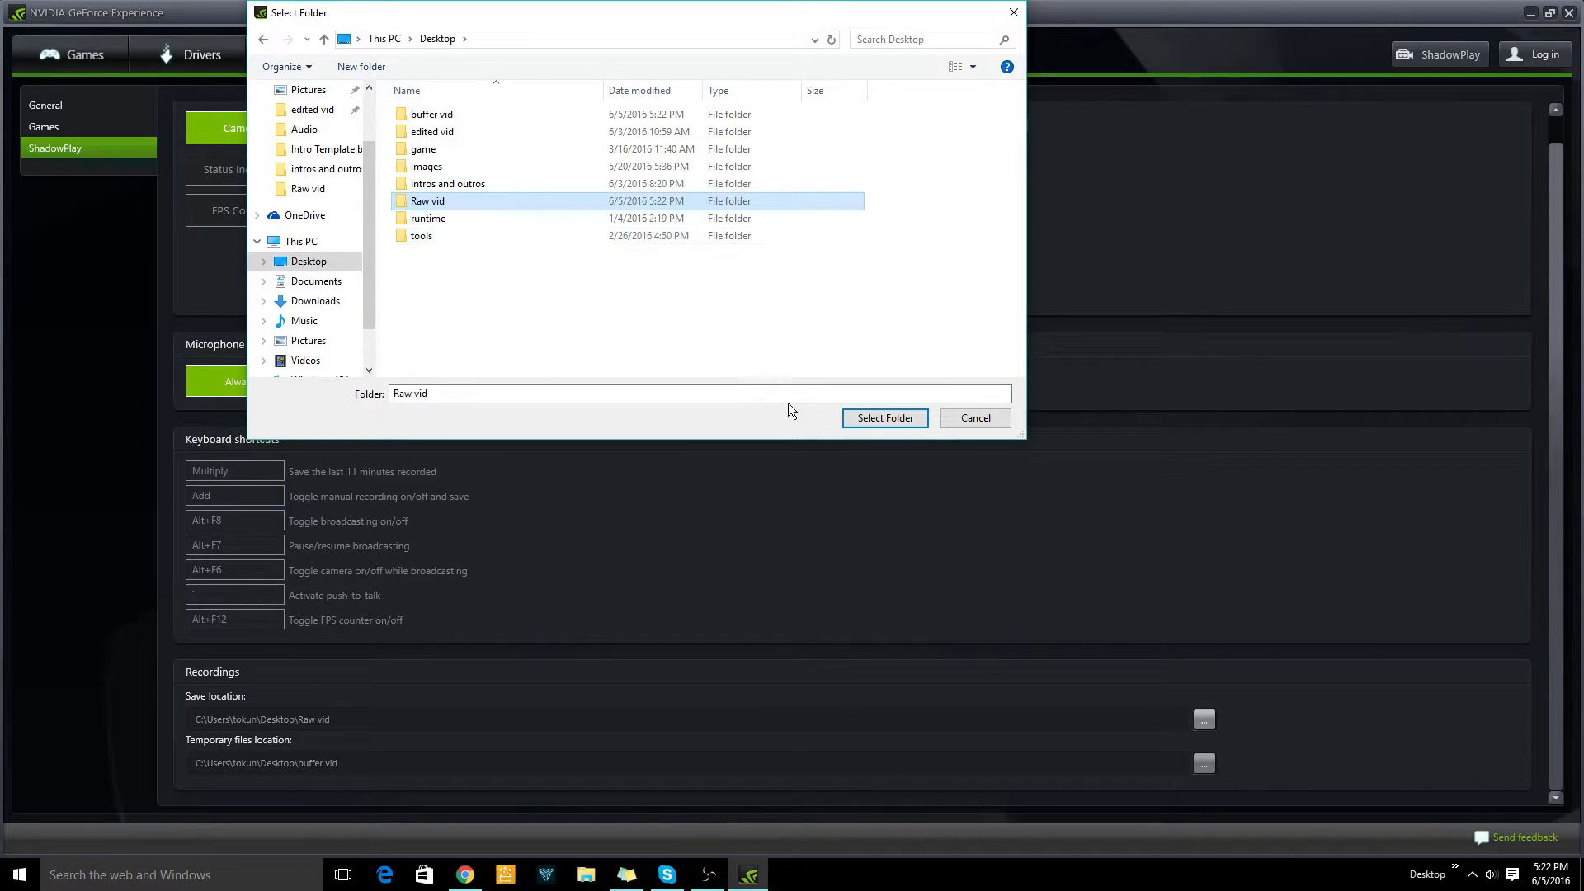
{"action": "left_click", "coordinate": [881, 417]}
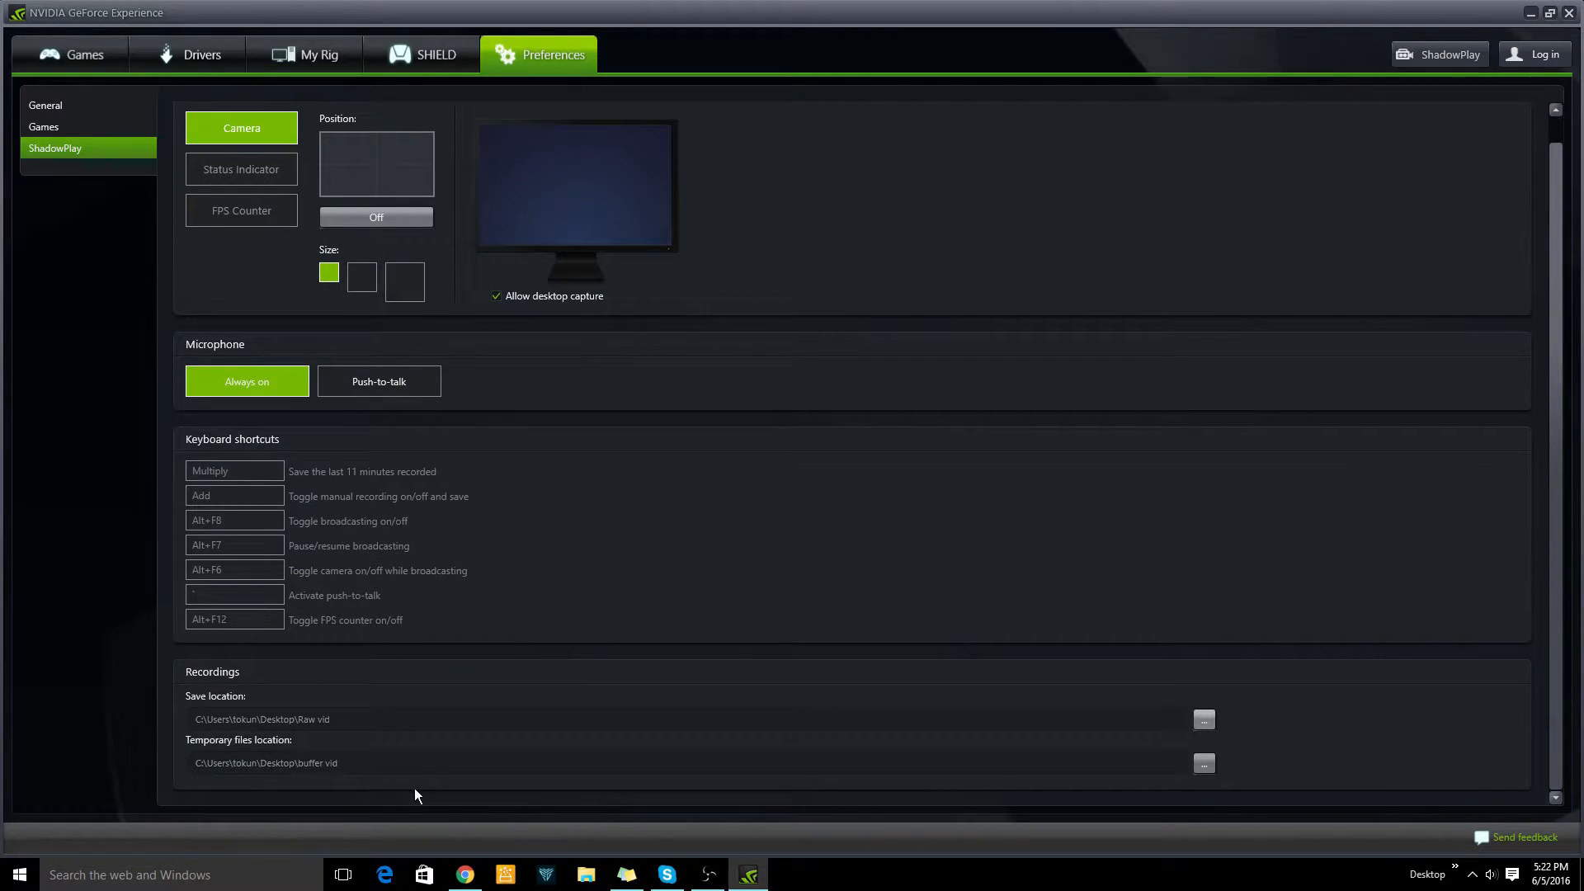
- Set the temporary files location to the buffer vid folder on the Desktop
{"action": "left_click", "coordinate": [1207, 765]}
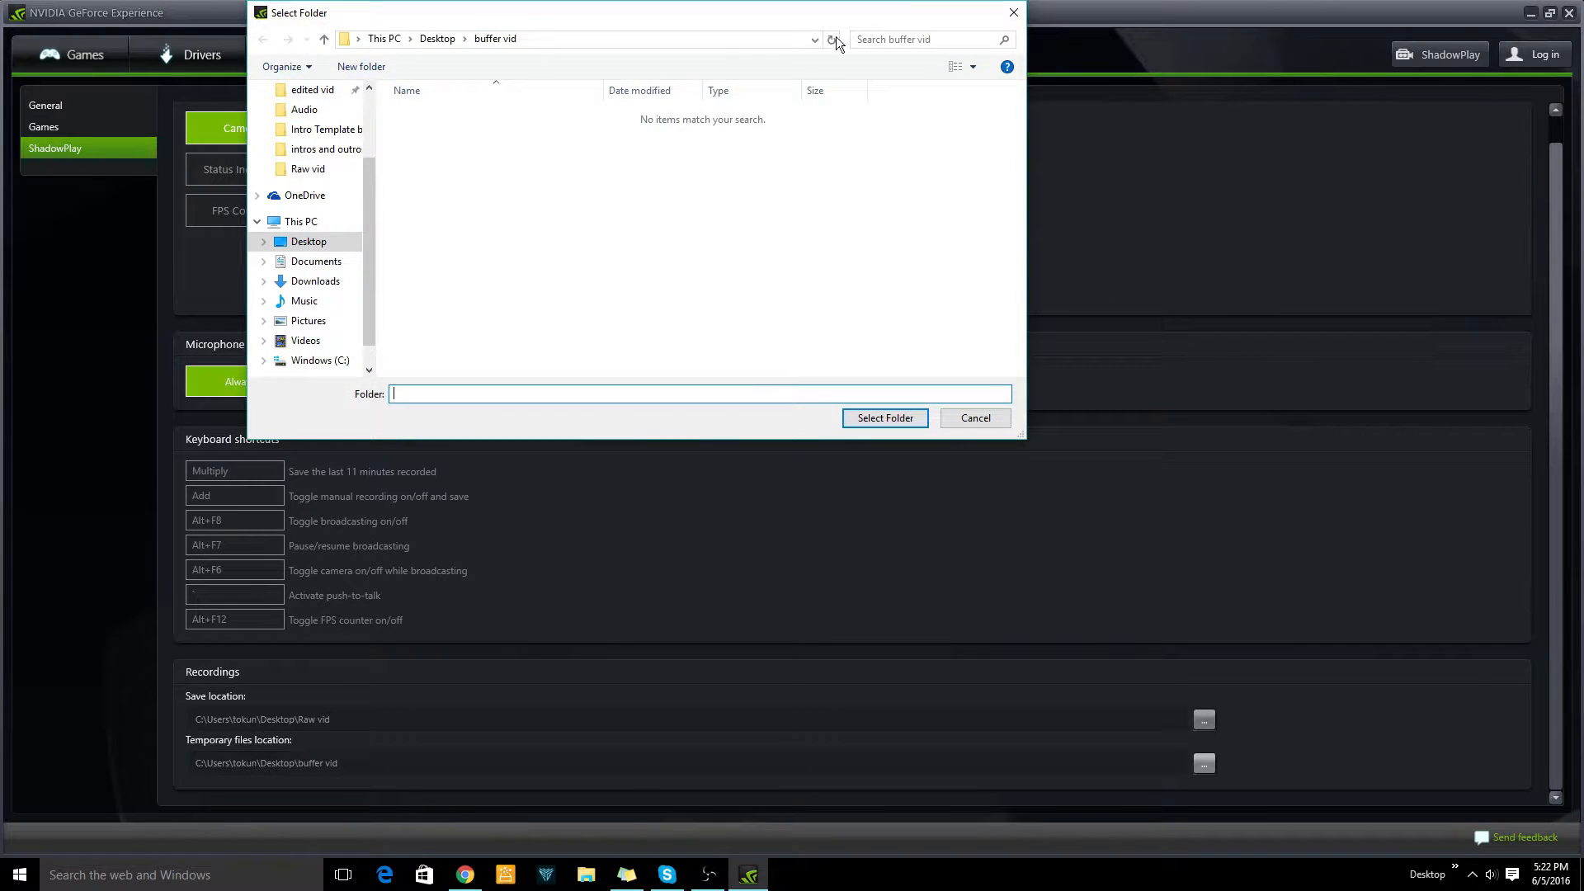
{"action": "left_click", "coordinate": [308, 241]}
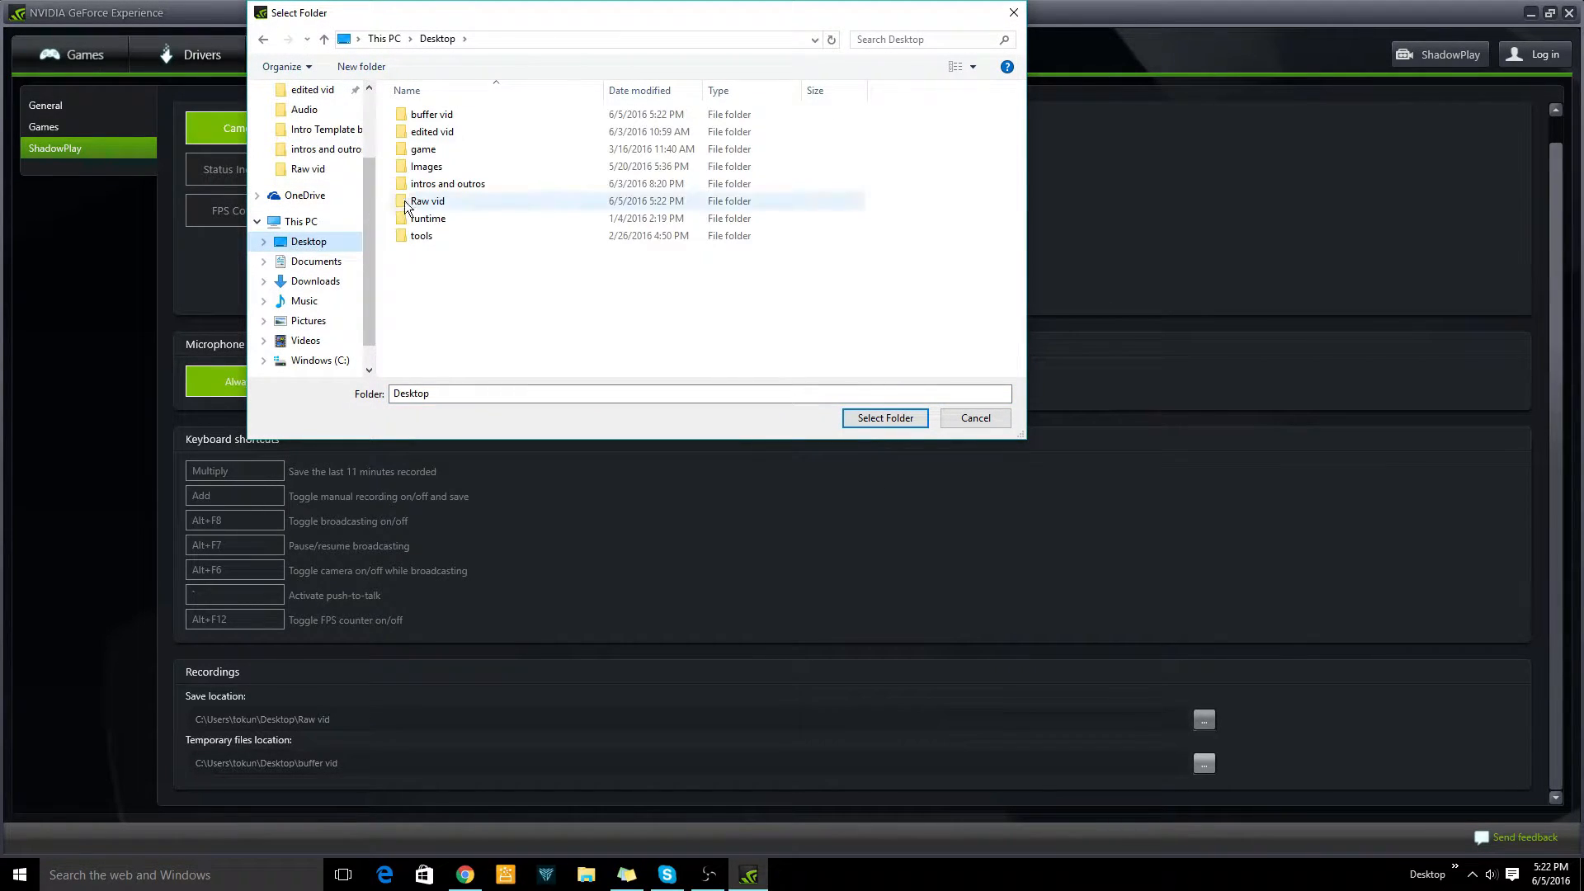
{"action": "left_click", "coordinate": [434, 115]}
{"action": "left_click", "coordinate": [884, 419]}
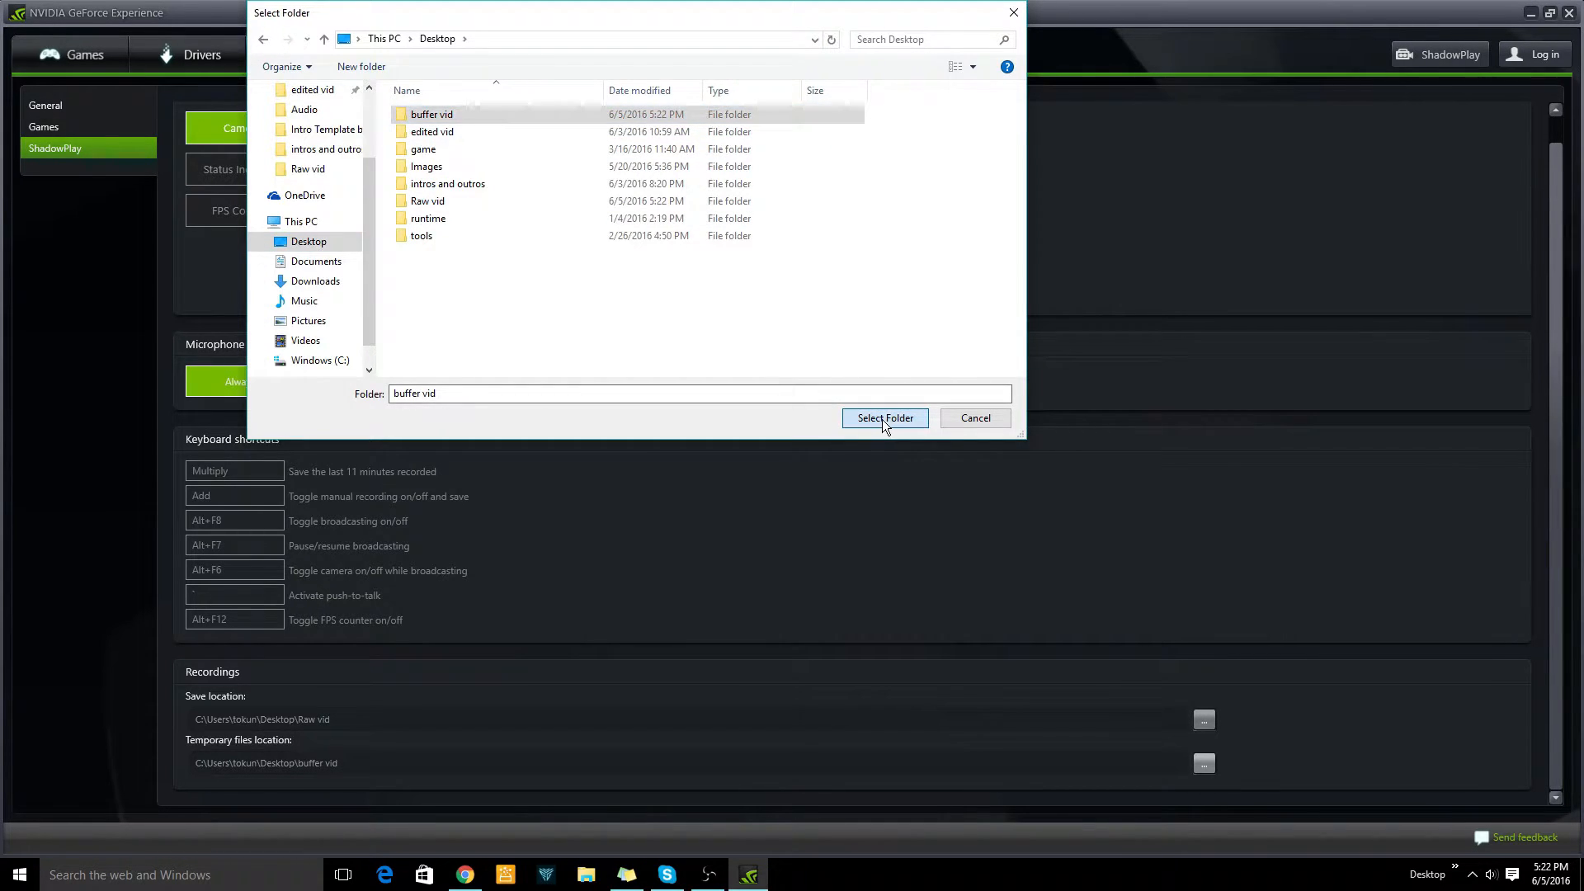